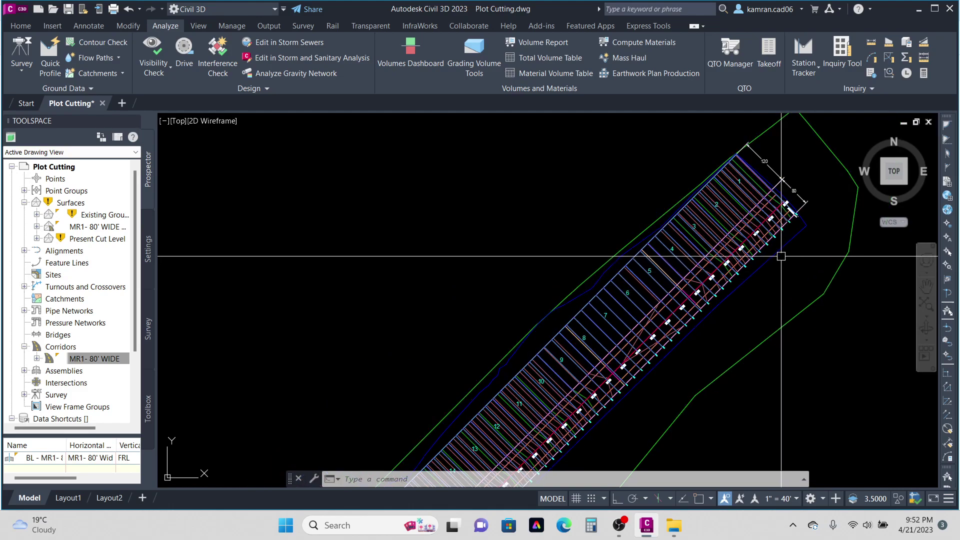
Examine the corridor plan with its numbered plots and the cross-section views of the road.
scroll(671, 135, up, 4)
scroll(671, 136, down, 3)
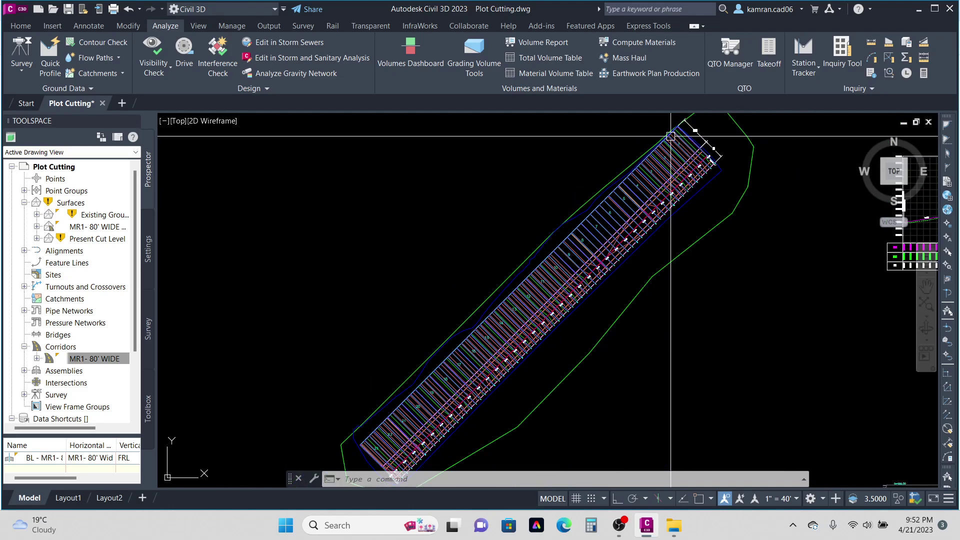
scroll(671, 135, up, 2)
scroll(673, 141, down, 4)
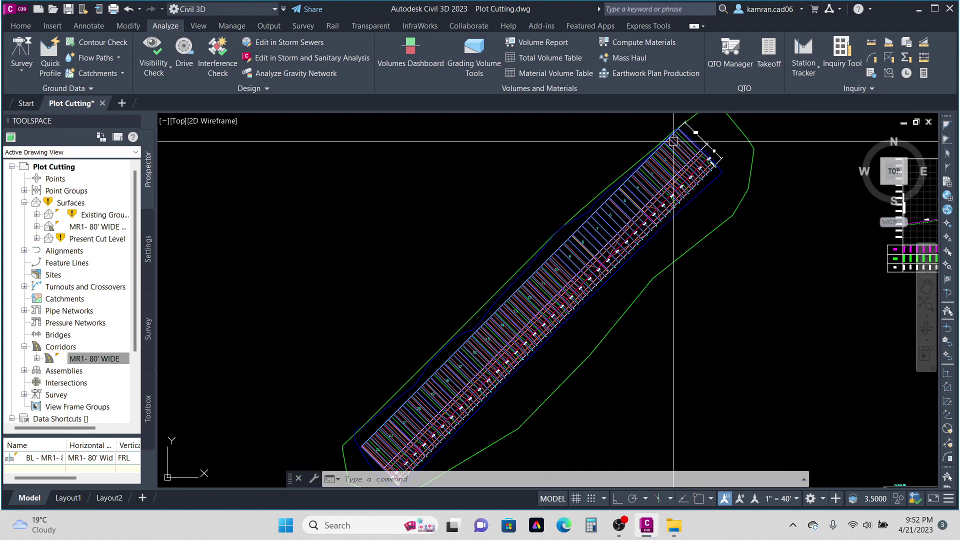
scroll(827, 312, down, 2)
scroll(827, 313, up, 5)
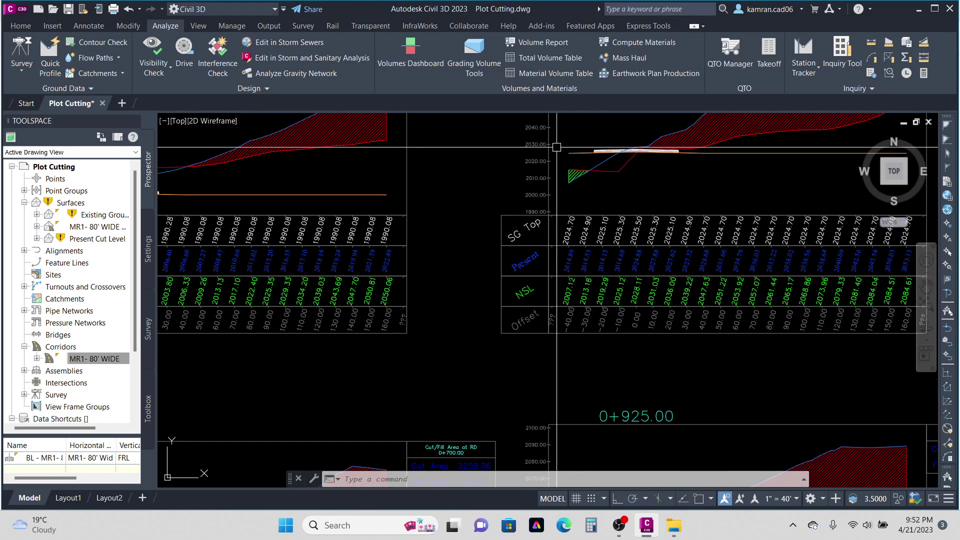
scroll(590, 151, down, 2)
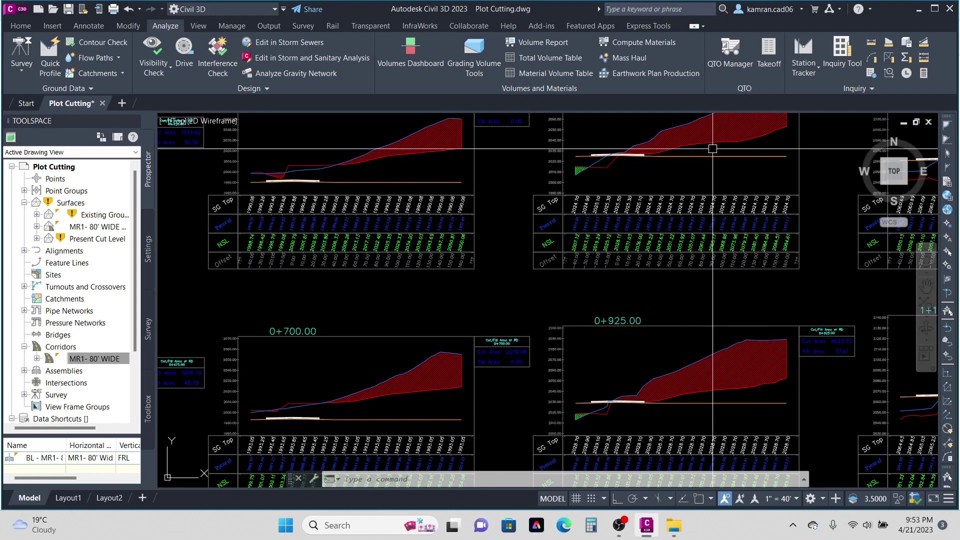
scroll(710, 163, down, 8)
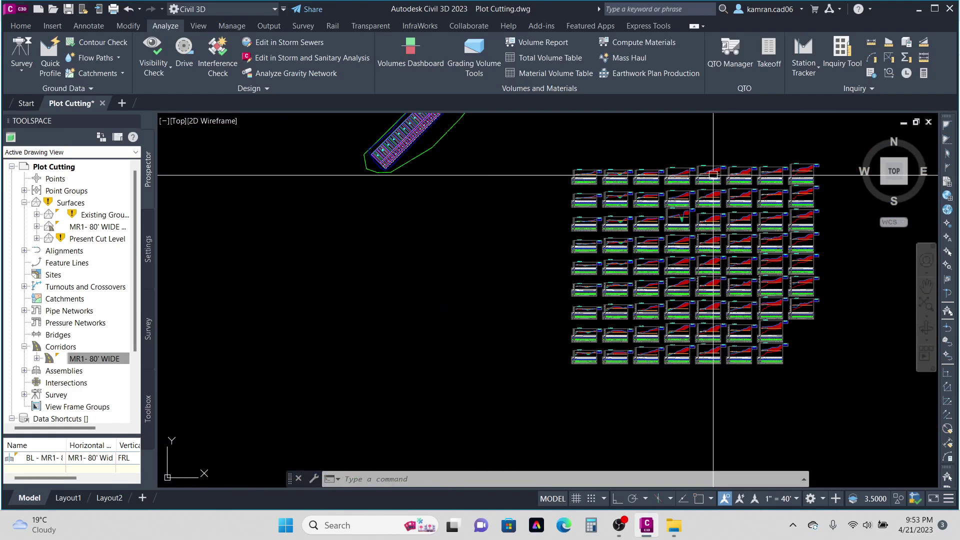
scroll(713, 175, down, 5)
scroll(595, 149, up, 5)
scroll(595, 149, down, 6)
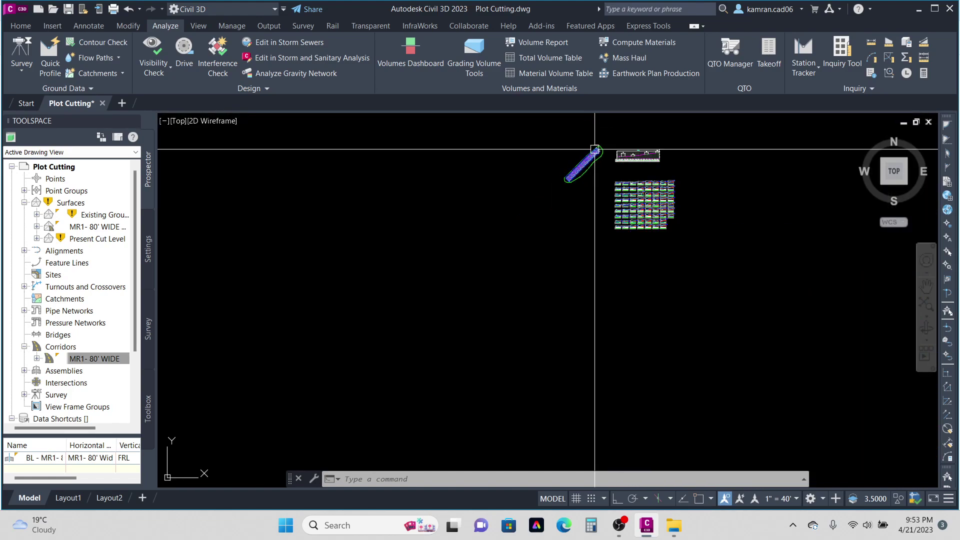
scroll(613, 154, down, 4)
scroll(622, 161, up, 12)
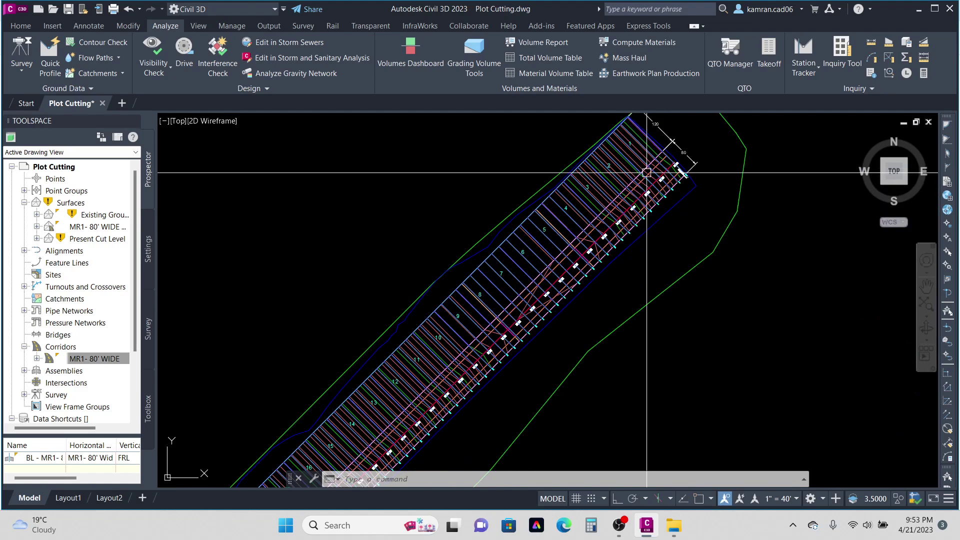
Inspect the sample line at station 0+75 near the start of the corridor.
scroll(646, 178, up, 4)
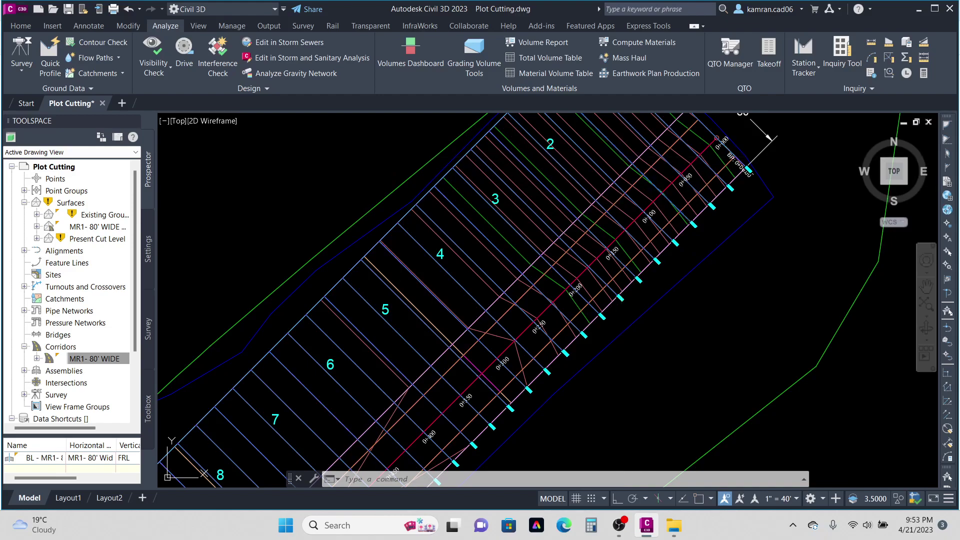
click(660, 201)
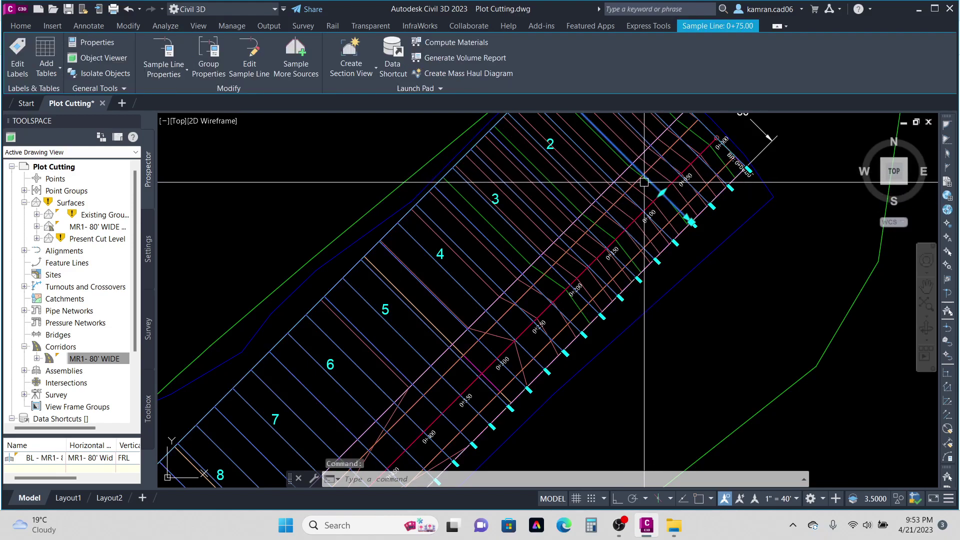
scroll(644, 182, up, 2)
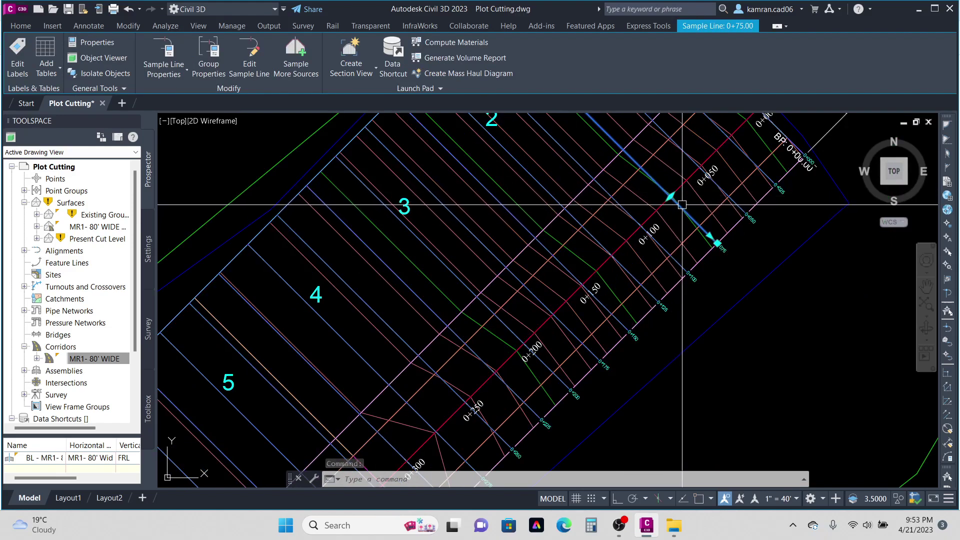
scroll(677, 206, down, 2)
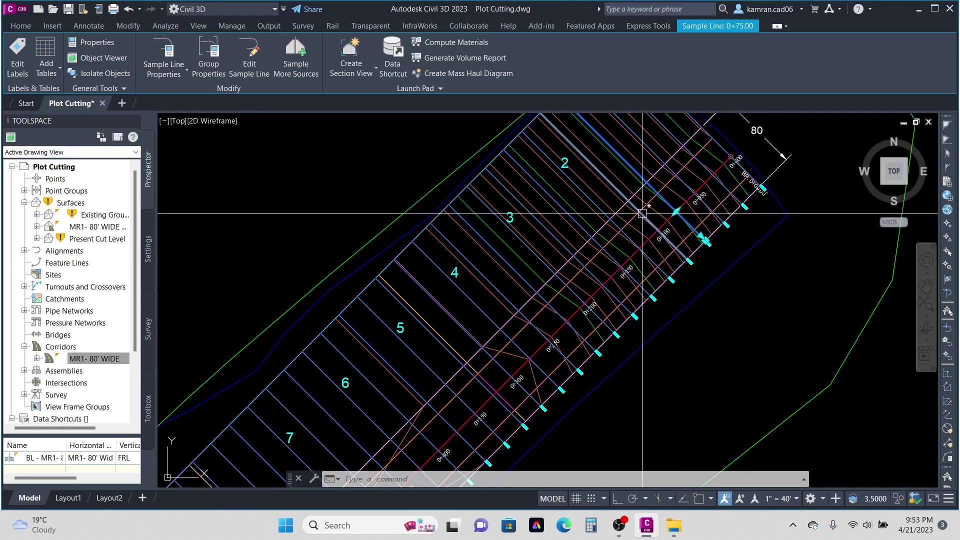
scroll(612, 178, down, 4)
scroll(612, 178, down, 6)
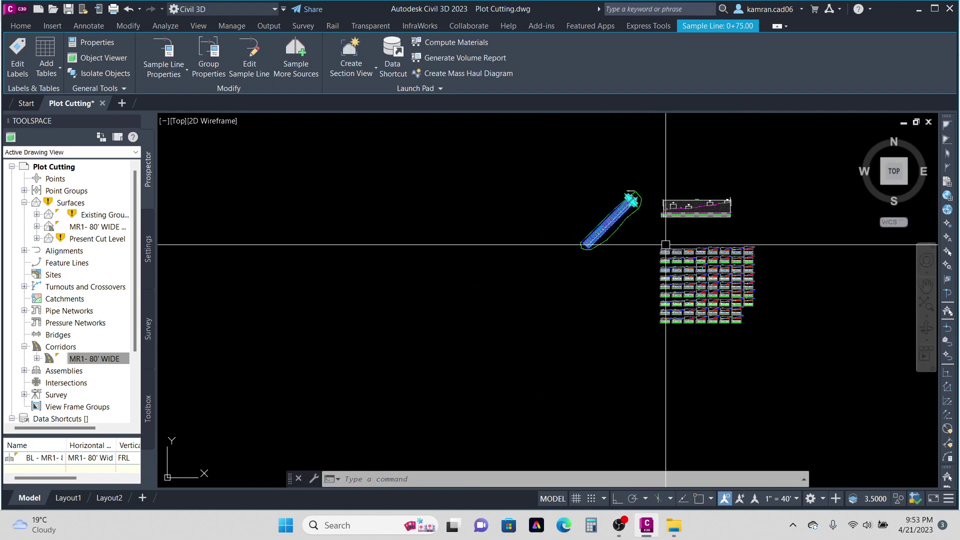
Erase the whole block of cross-section views below the profile view.
key(Escape)
scroll(655, 230, down, 3)
click(649, 220)
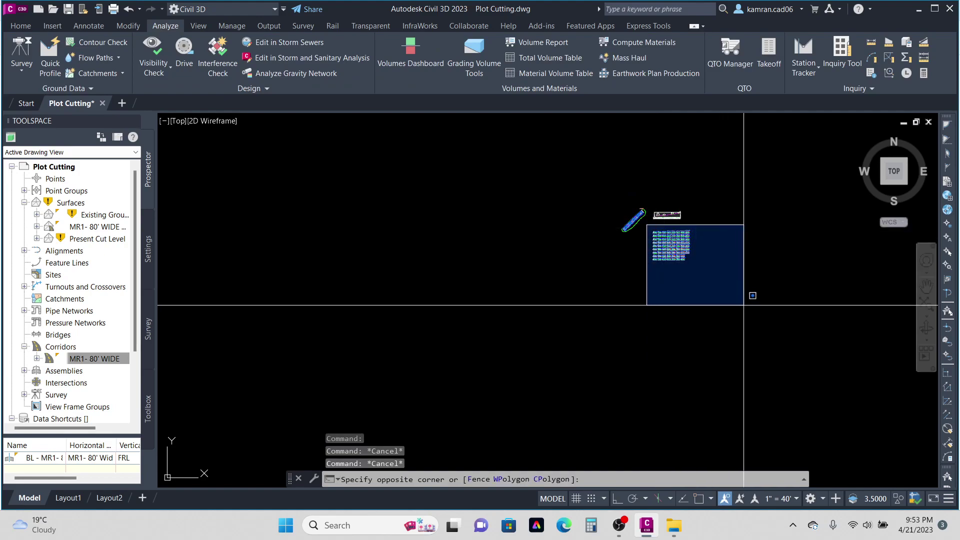
click(743, 304)
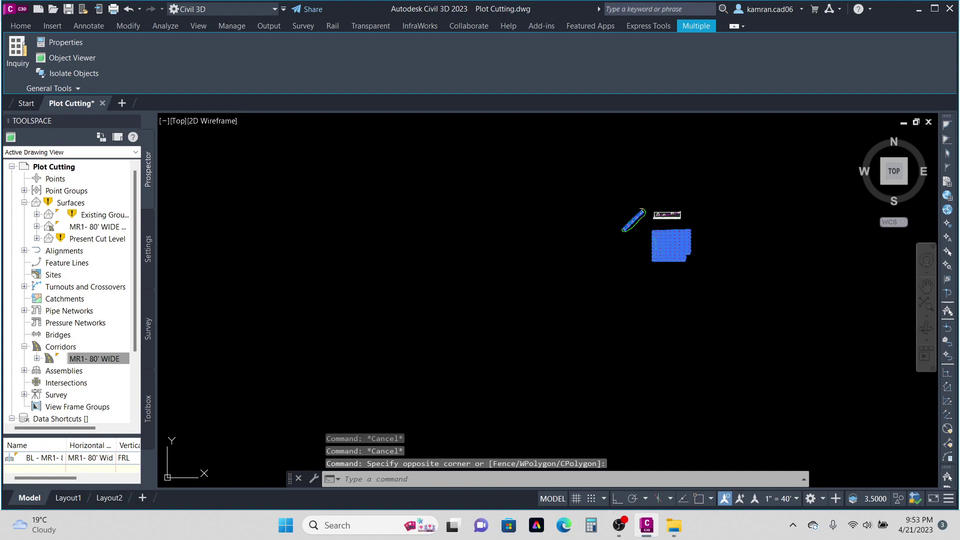
key(Delete)
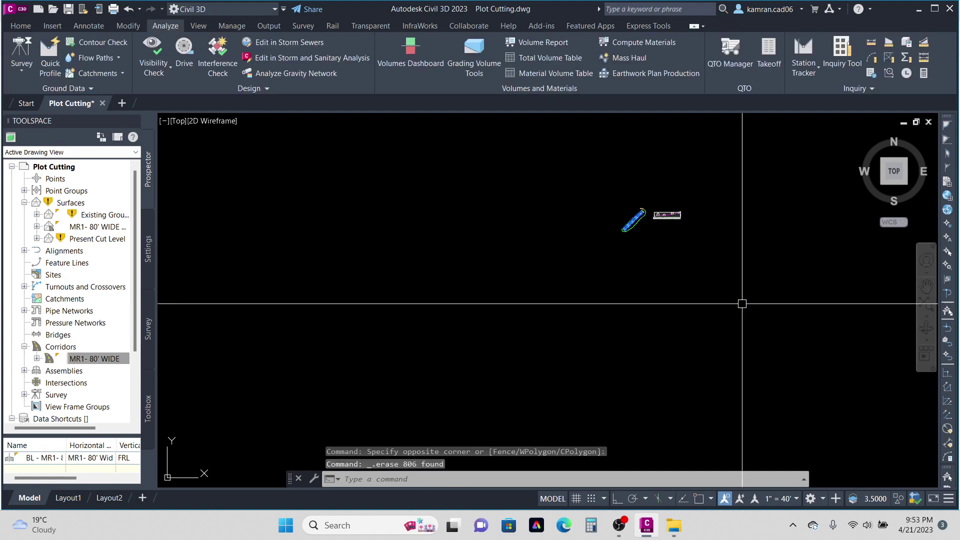
Offset the road centerline alignment by 40 towards the numbered plots.
scroll(716, 221, up, 10)
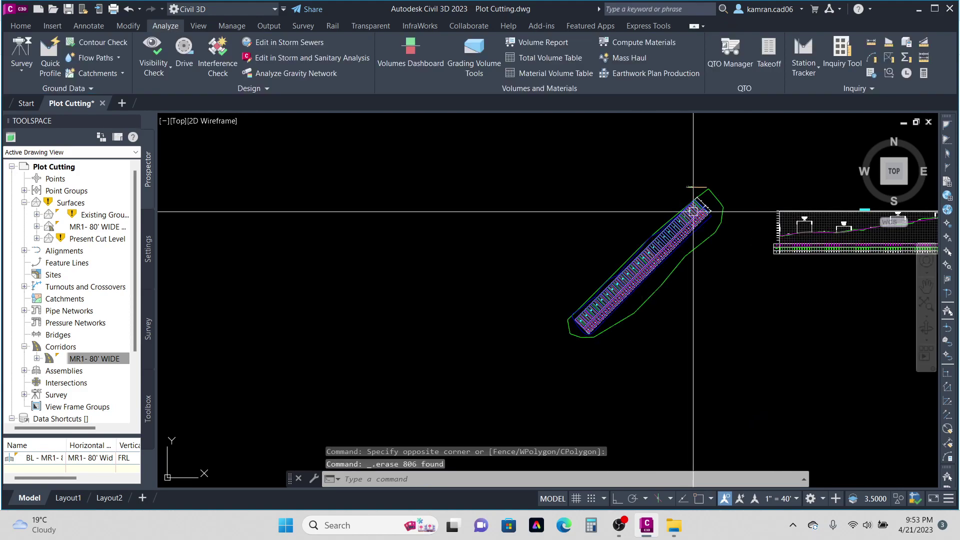
scroll(716, 222, up, 6)
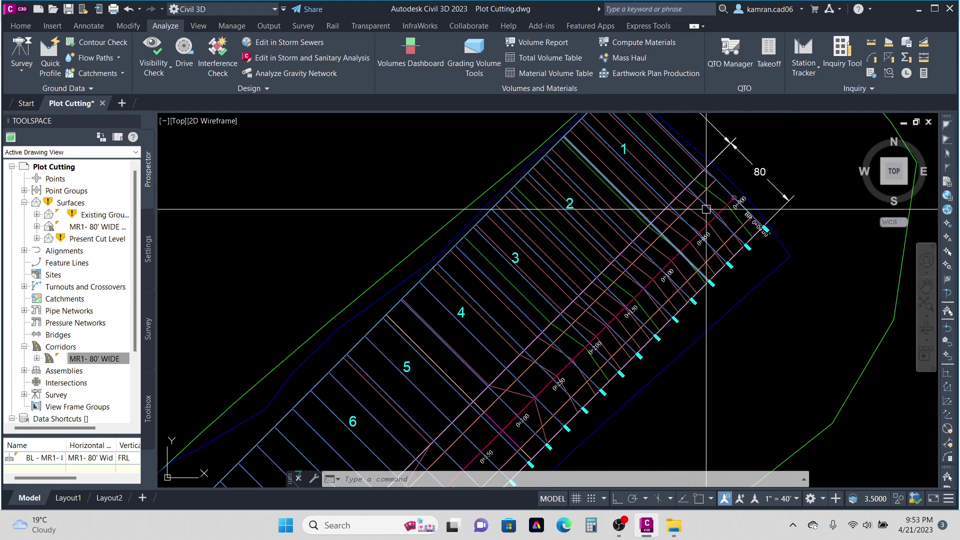
scroll(705, 209, up, 2)
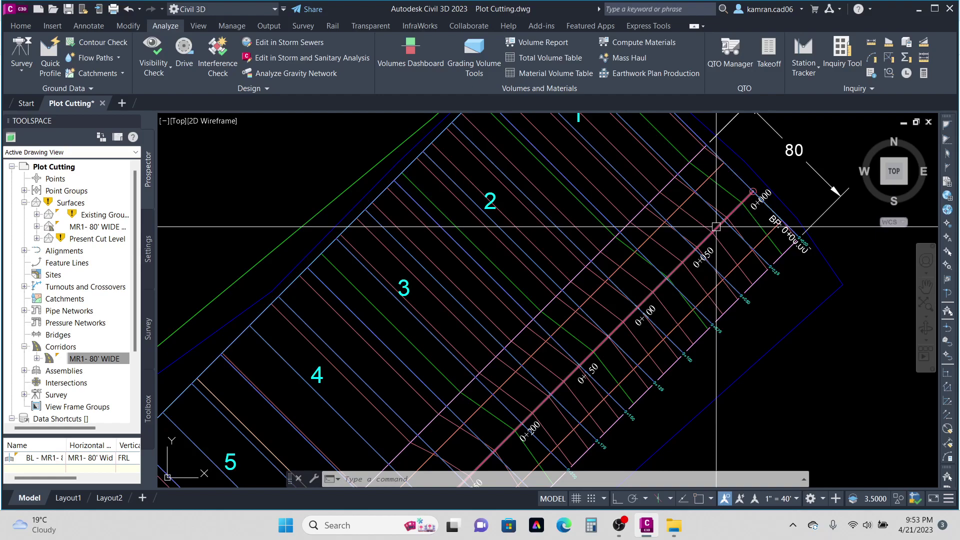
scroll(716, 226, up, 2)
key(Escape)
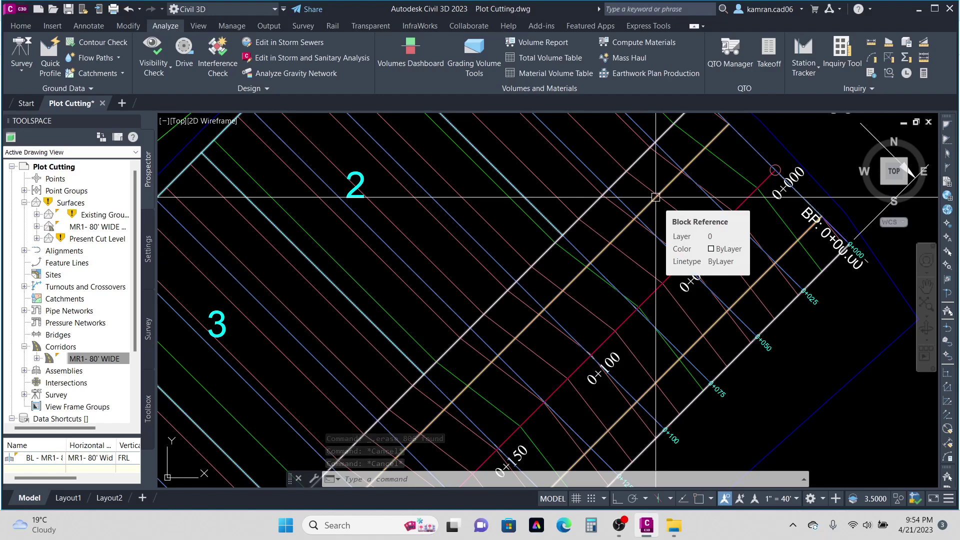
text(o)
key(Return)
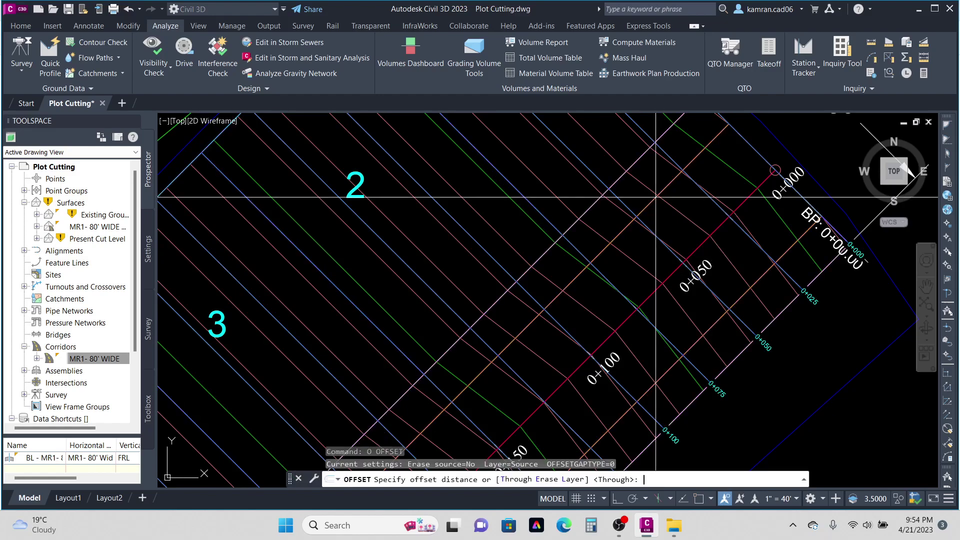
key(Return)
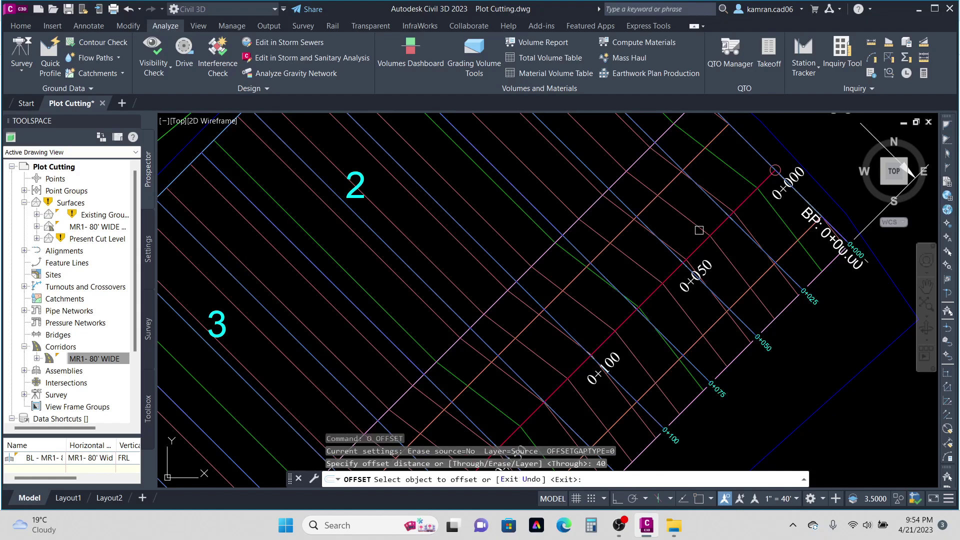
click(696, 242)
click(611, 190)
scroll(641, 199, down, 4)
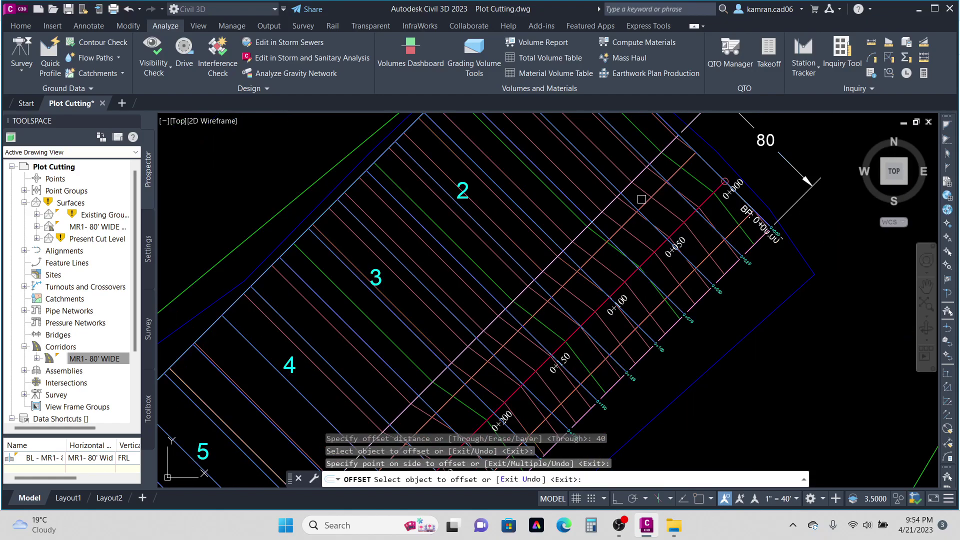
click(644, 194)
scroll(649, 170, up, 2)
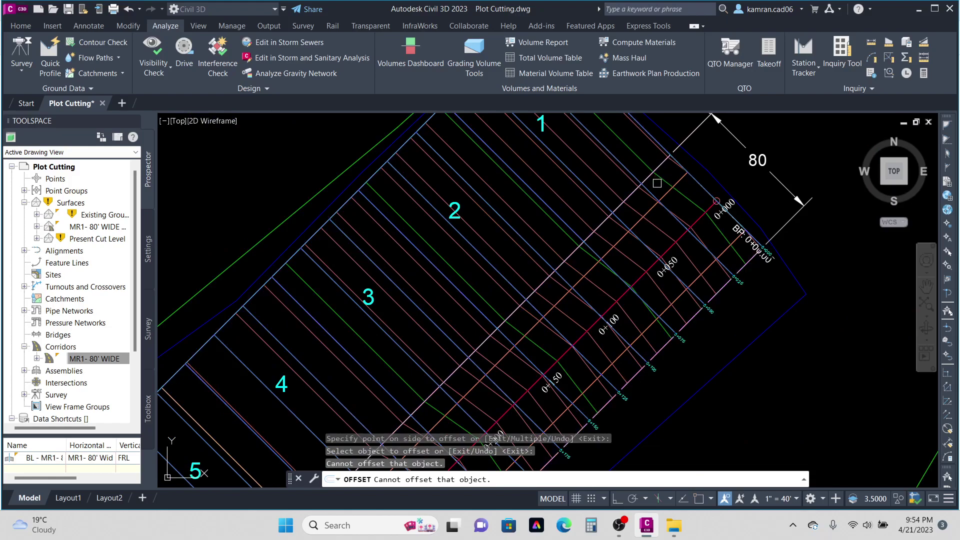
scroll(657, 186, down, 2)
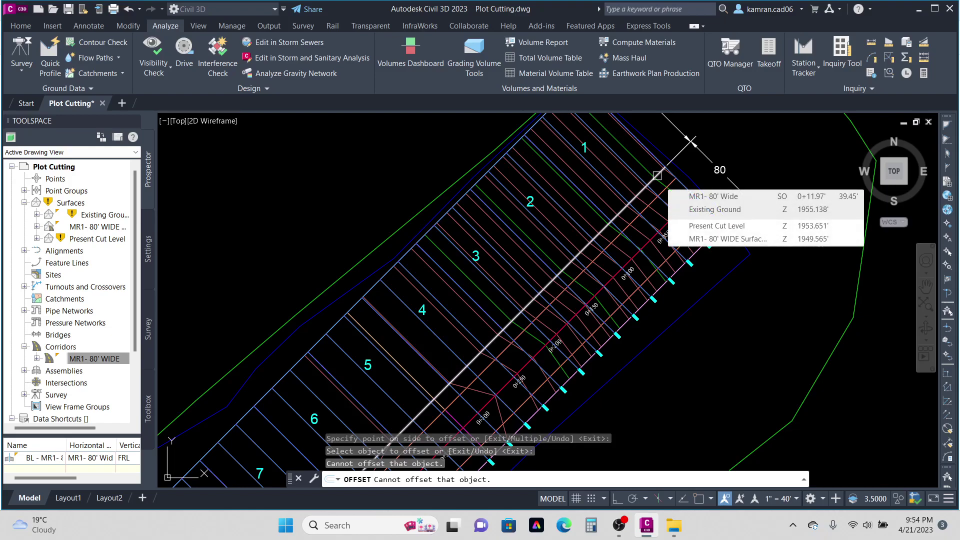
key(Escape)
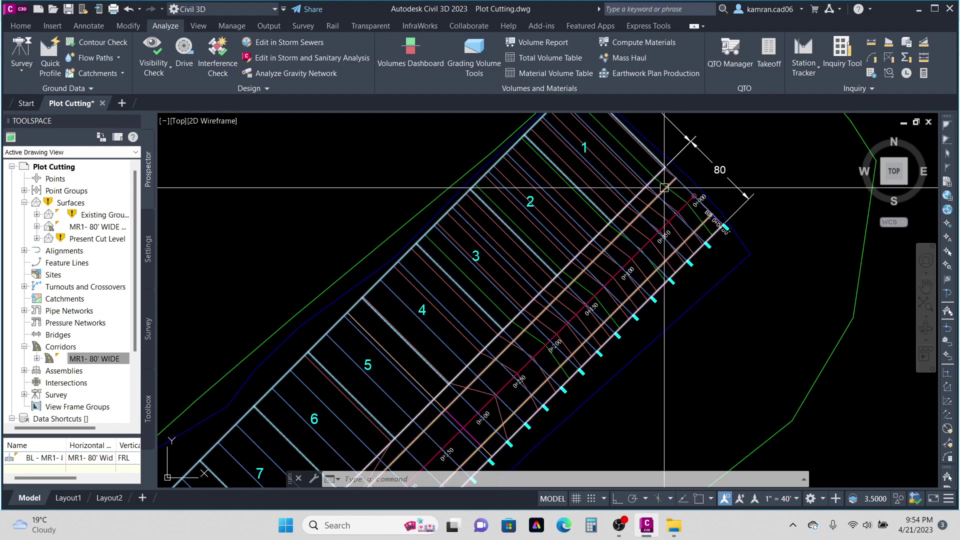
Check the offset line running along the road-side edge of the plots.
scroll(655, 174, up, 4)
scroll(650, 172, down, 4)
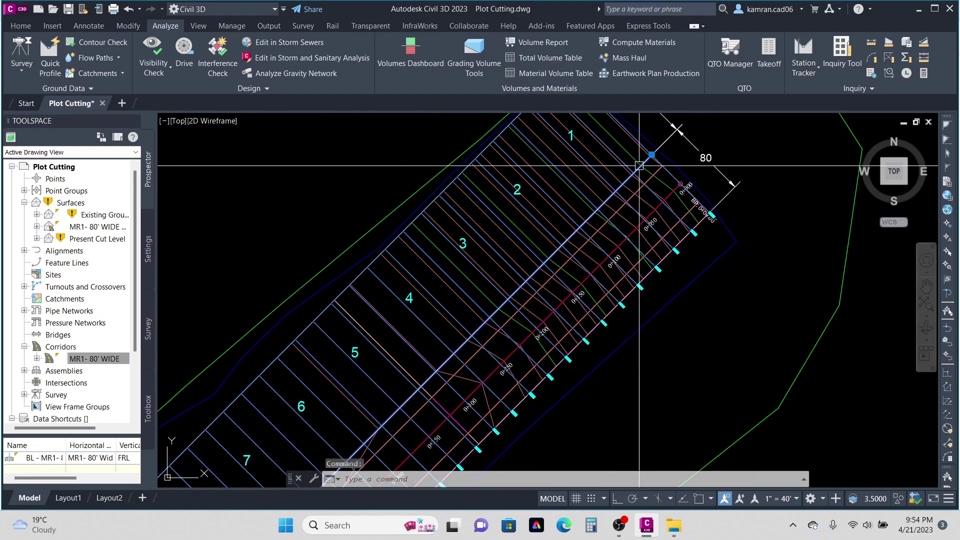
scroll(645, 167, up, 4)
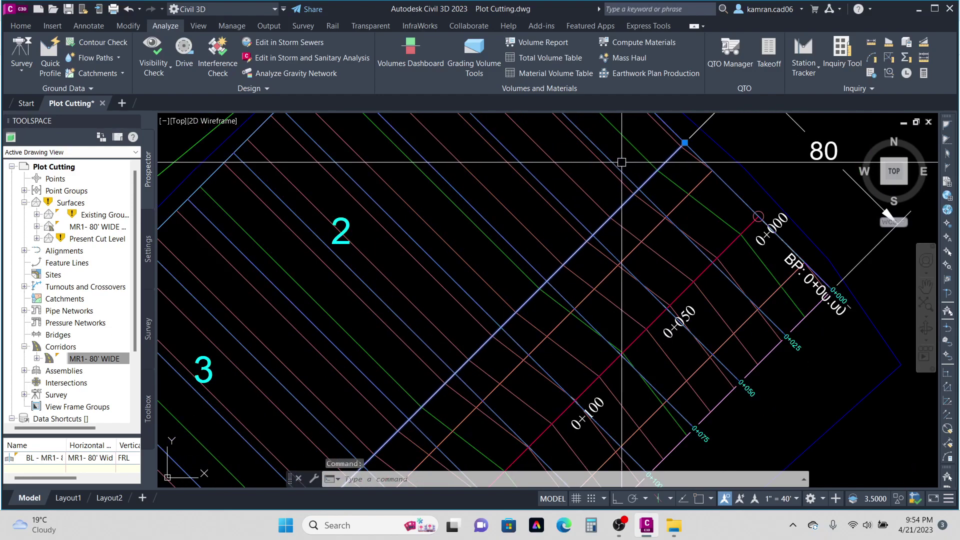
key(Escape)
key(Escape)
Isolate all the sample lines of the group together with the offset line along the plots' road-side edge.
click(597, 144)
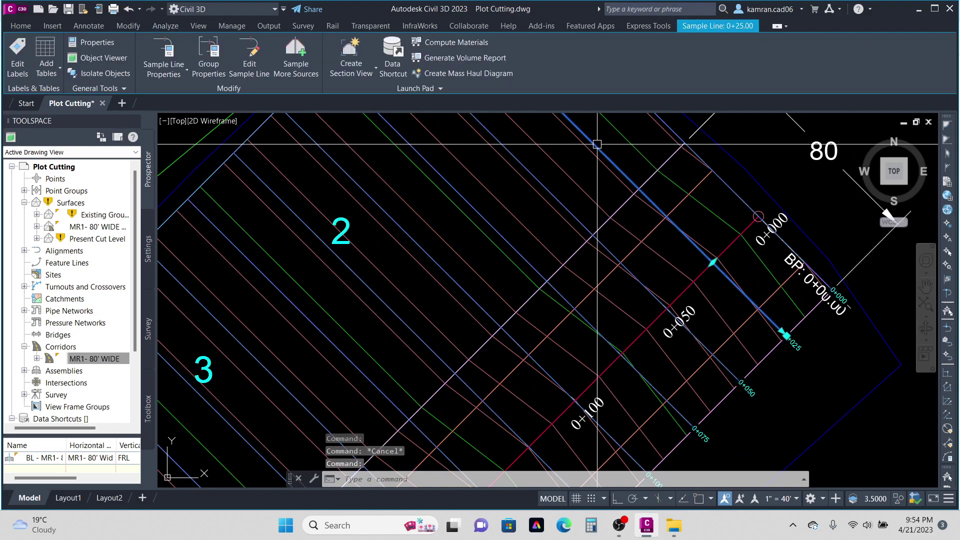
right_click(607, 153)
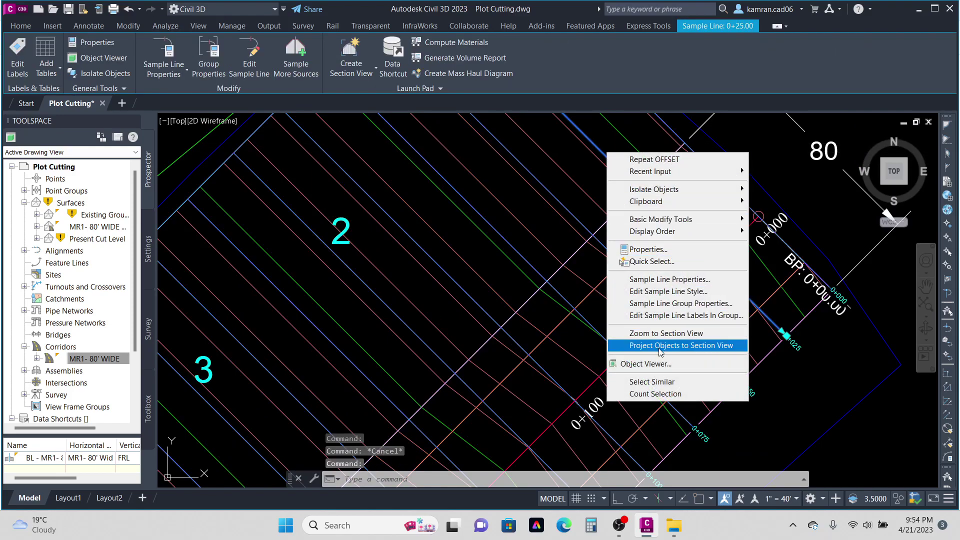
click(660, 383)
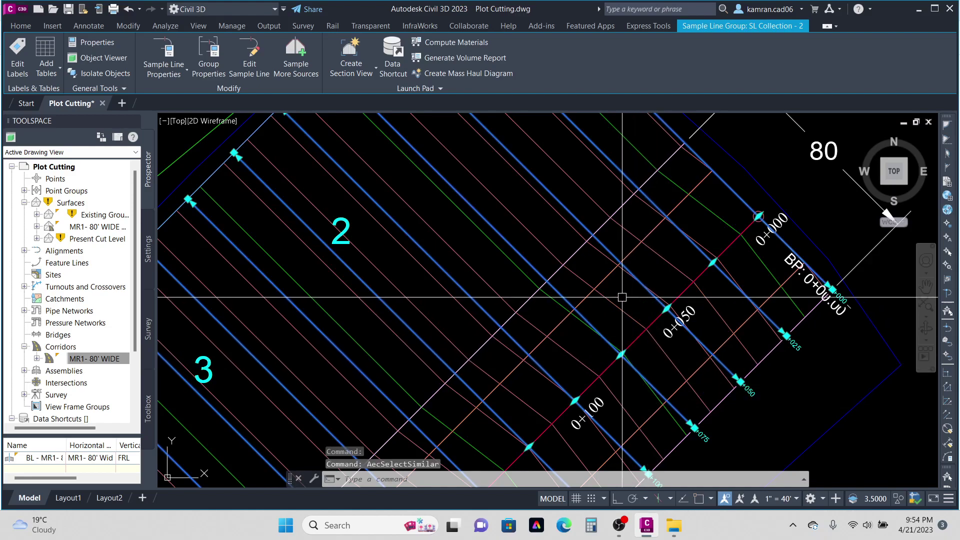
scroll(623, 292, down, 4)
scroll(623, 292, up, 4)
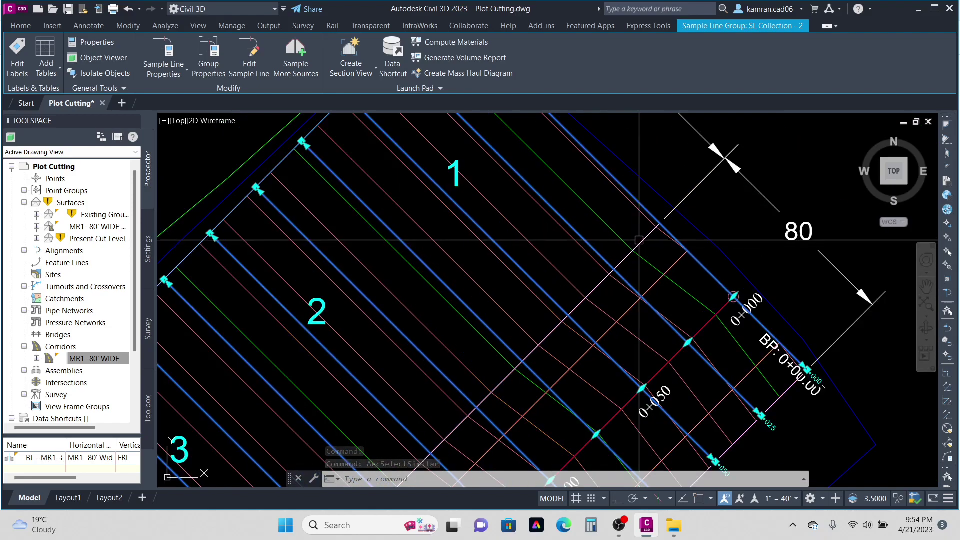
click(644, 236)
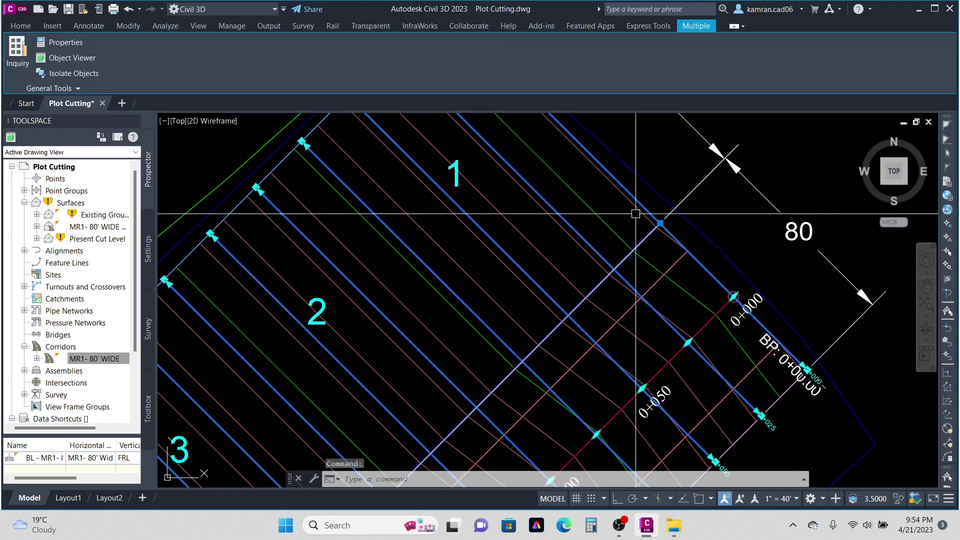
scroll(637, 213, down, 6)
scroll(636, 213, down, 6)
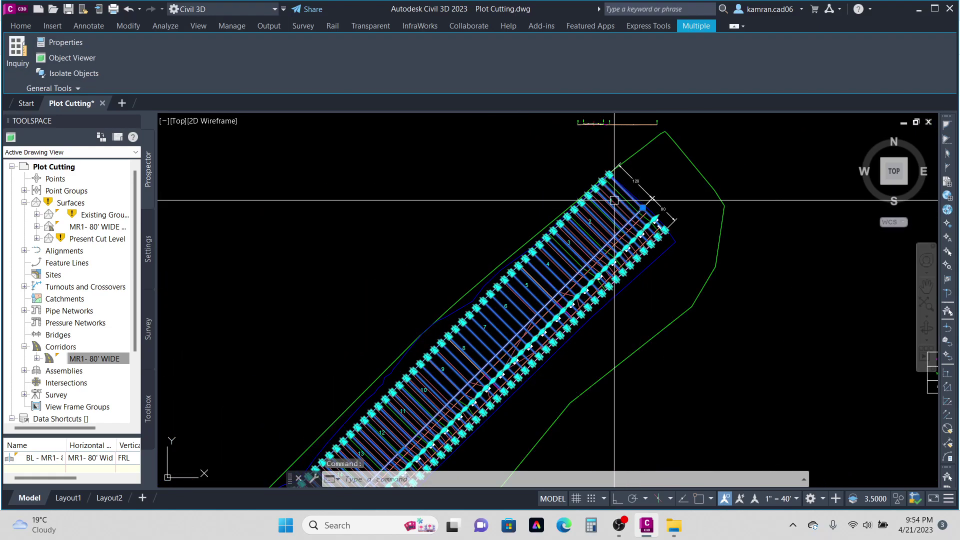
right_click(471, 205)
mouse_move(520, 243)
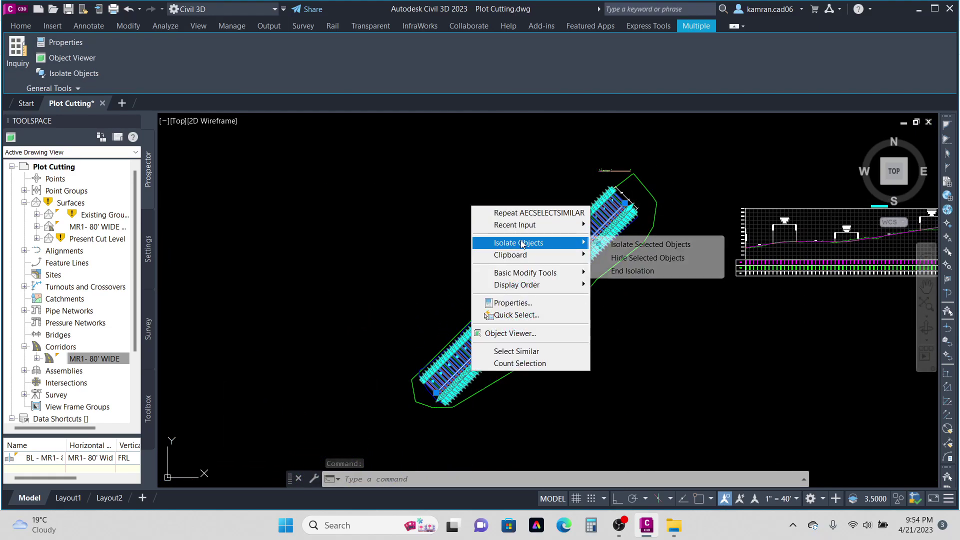
click(629, 245)
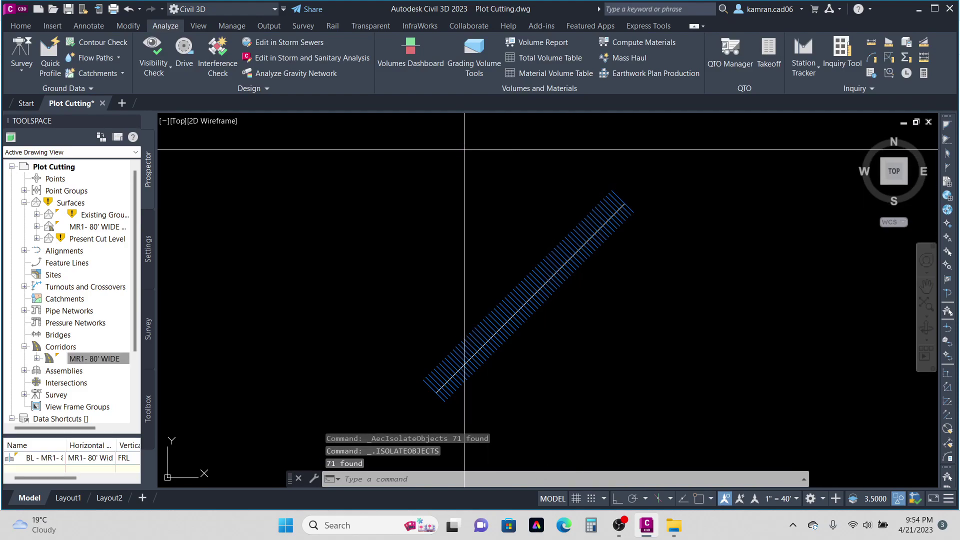
Explode all the isolated sample lines along the offset line, leaving the offset line itself out.
click(464, 150)
click(669, 272)
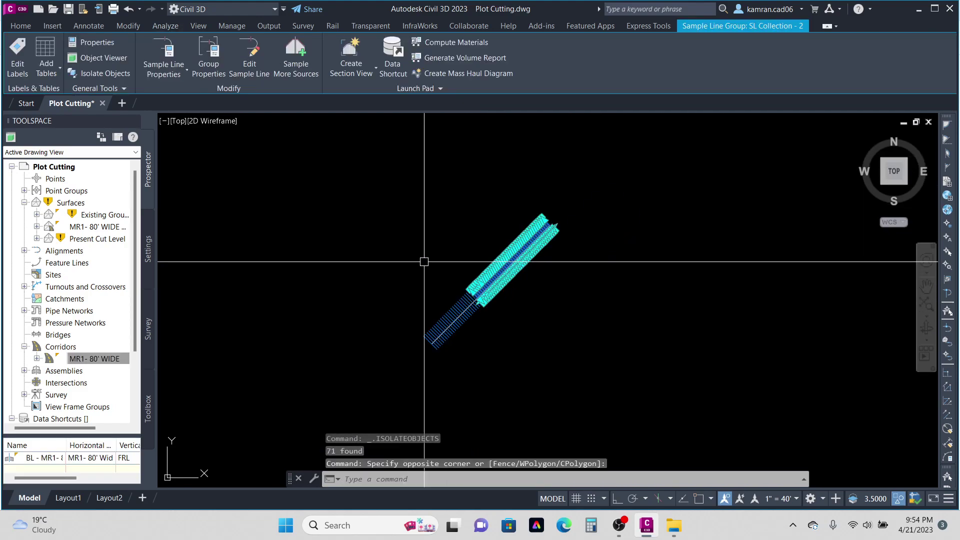
click(525, 386)
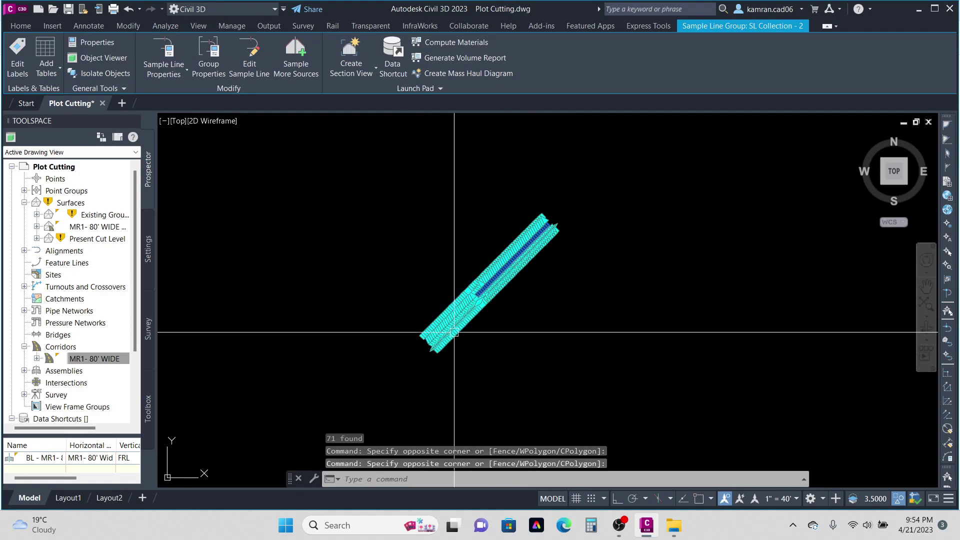
scroll(455, 332, up, 10)
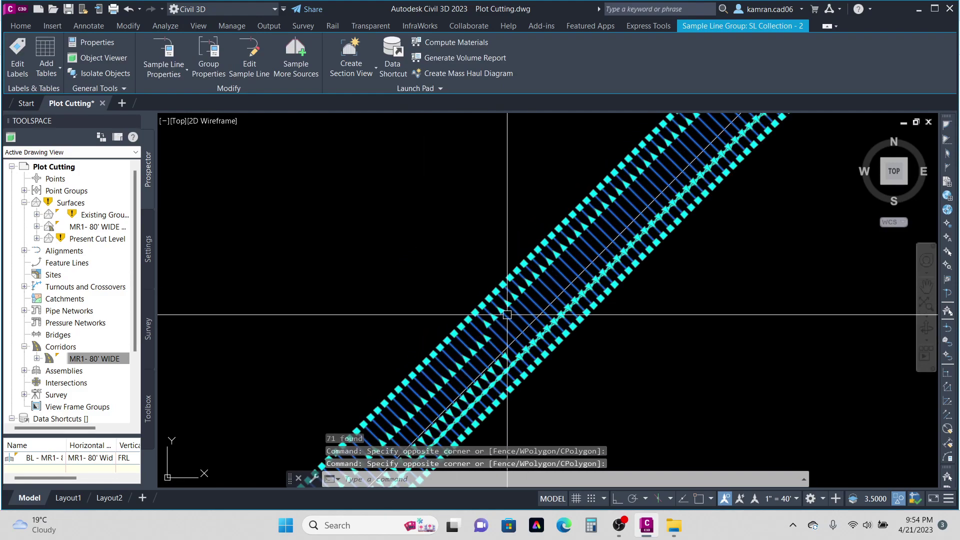
scroll(494, 308, down, 10)
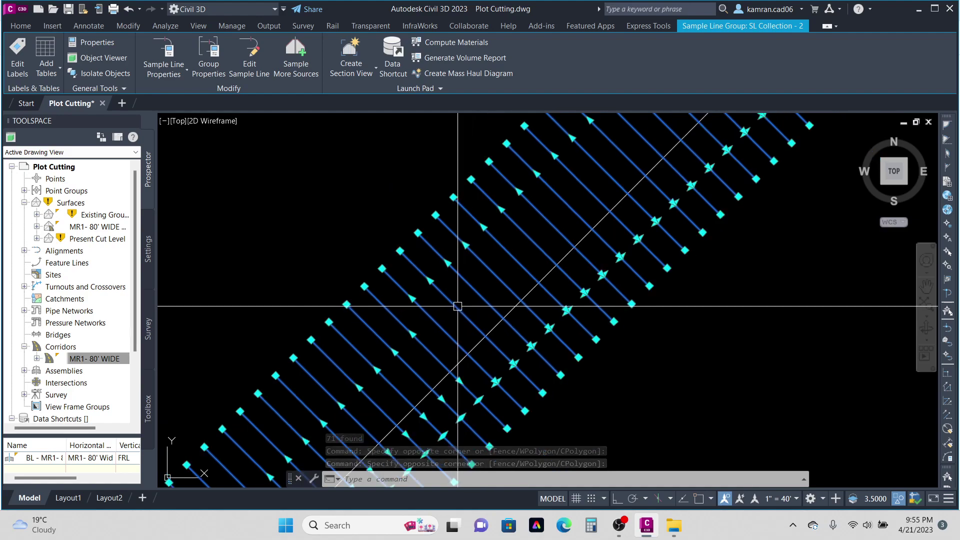
click(433, 138)
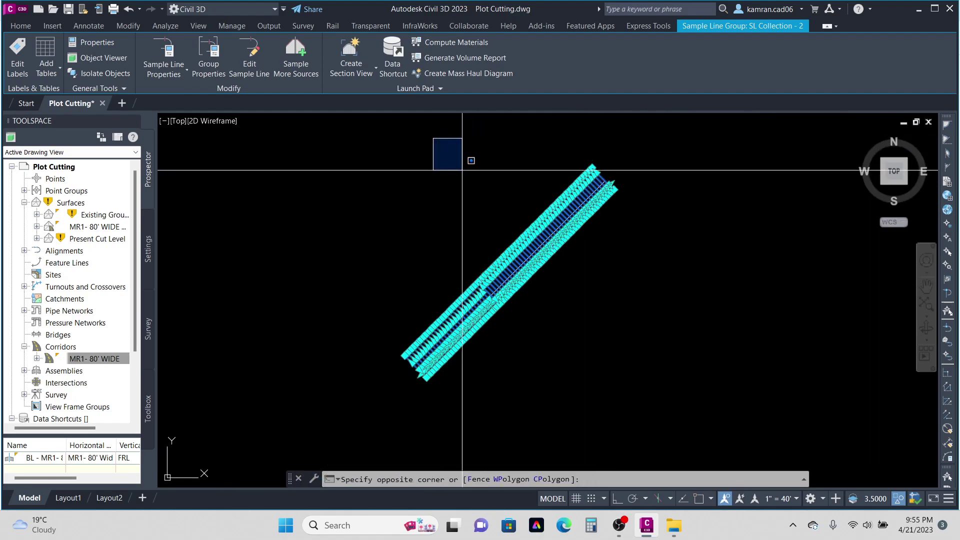
click(706, 315)
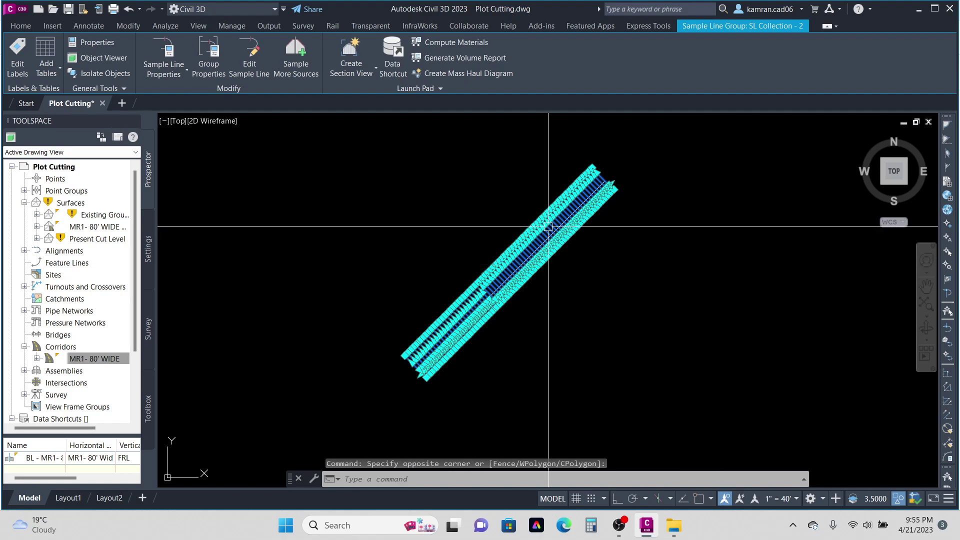
scroll(532, 150, up, 6)
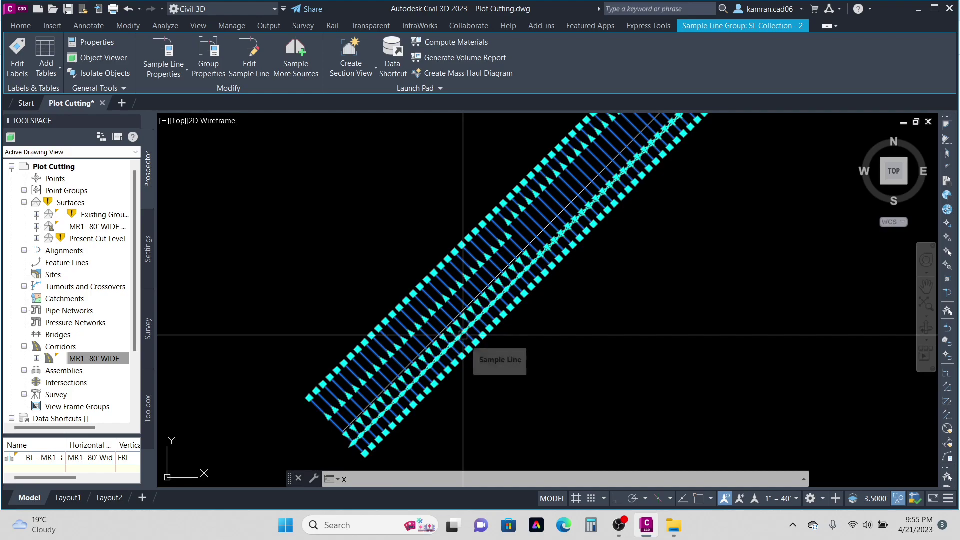
key(Return)
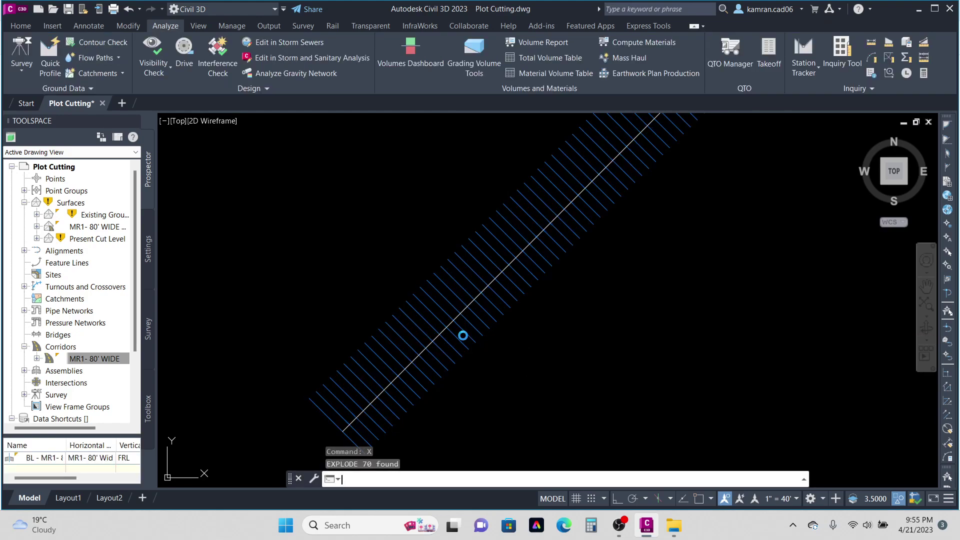
Check in the properties what object type one of the exploded sample lines has become.
scroll(501, 208, down, 4)
scroll(505, 199, up, 3)
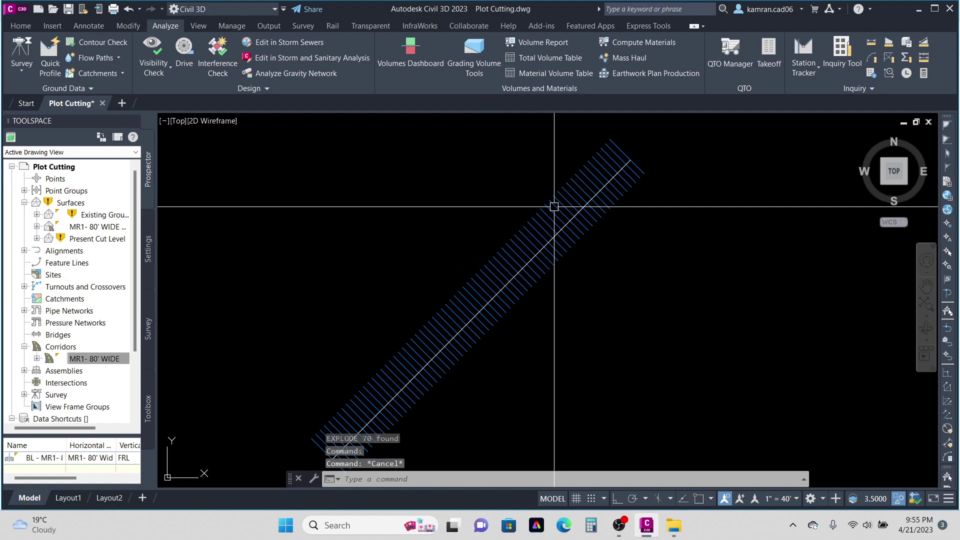
key(ctrl+1)
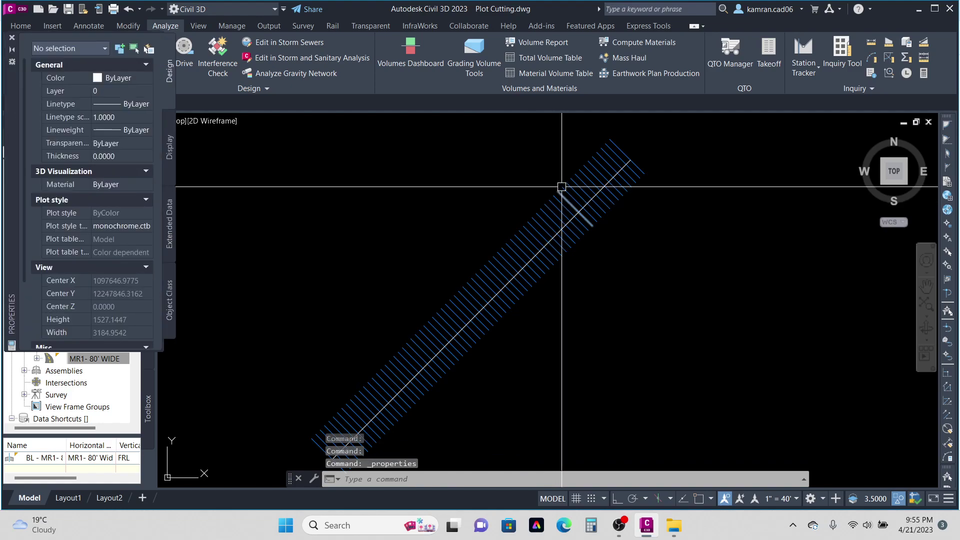
click(566, 187)
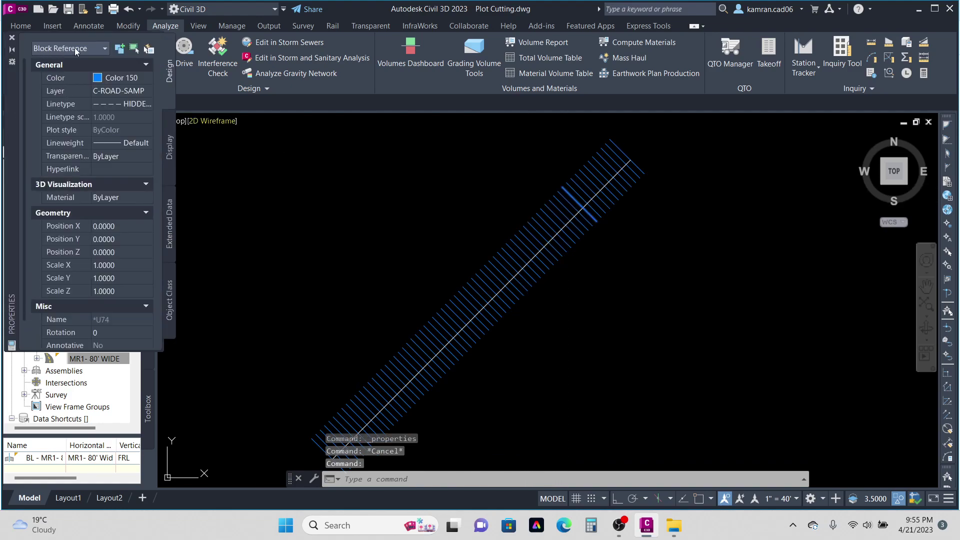
click(12, 39)
scroll(510, 178, down, 2)
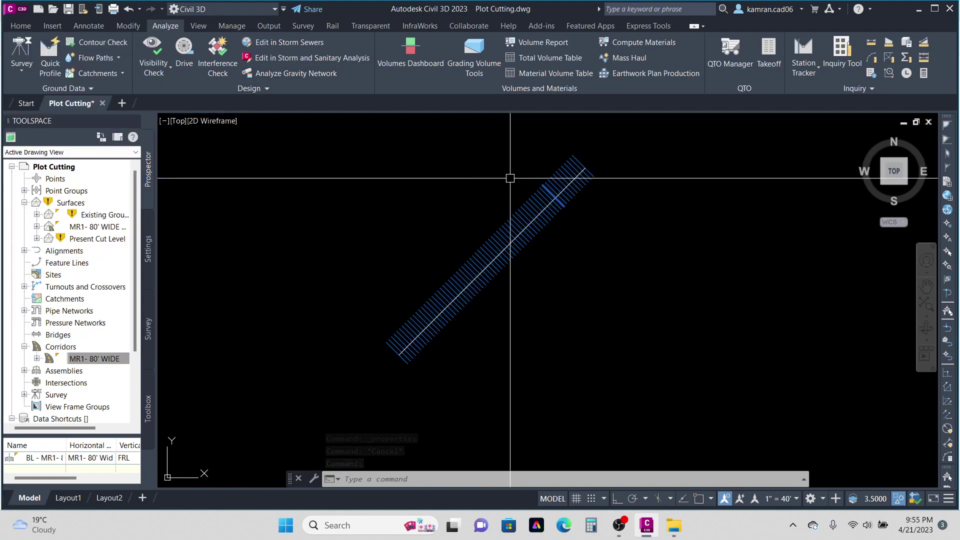
Explode all the sample line block references along the offset line once more.
click(467, 131)
click(662, 359)
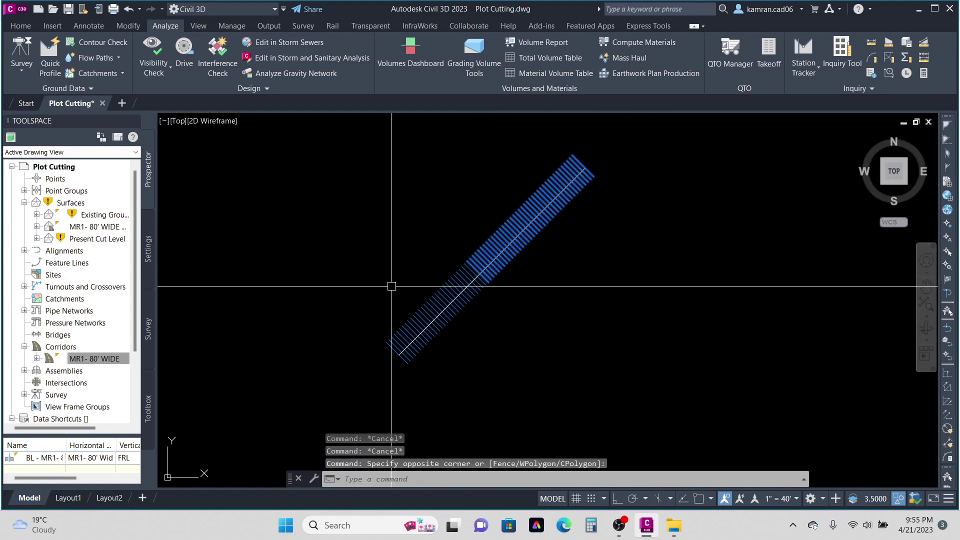
click(322, 212)
click(616, 429)
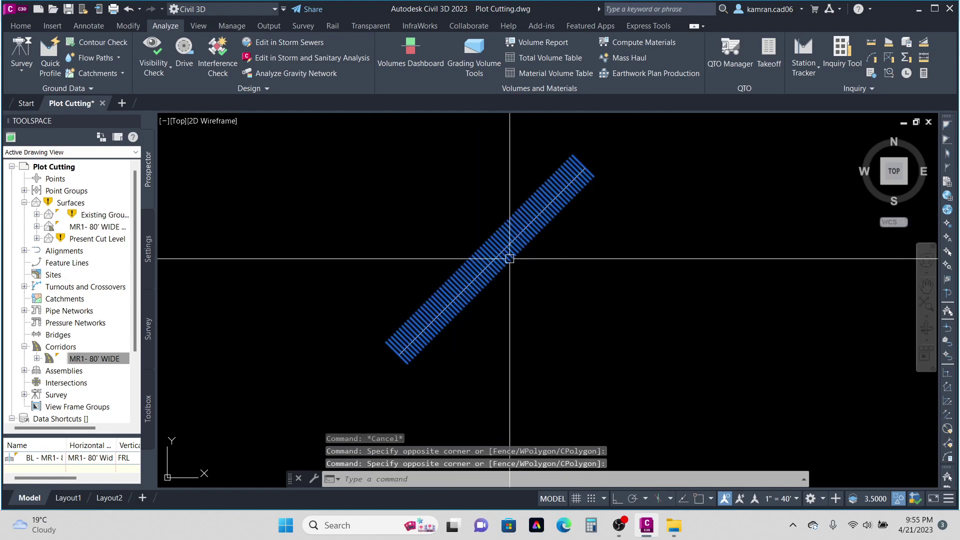
scroll(512, 232, up, 2)
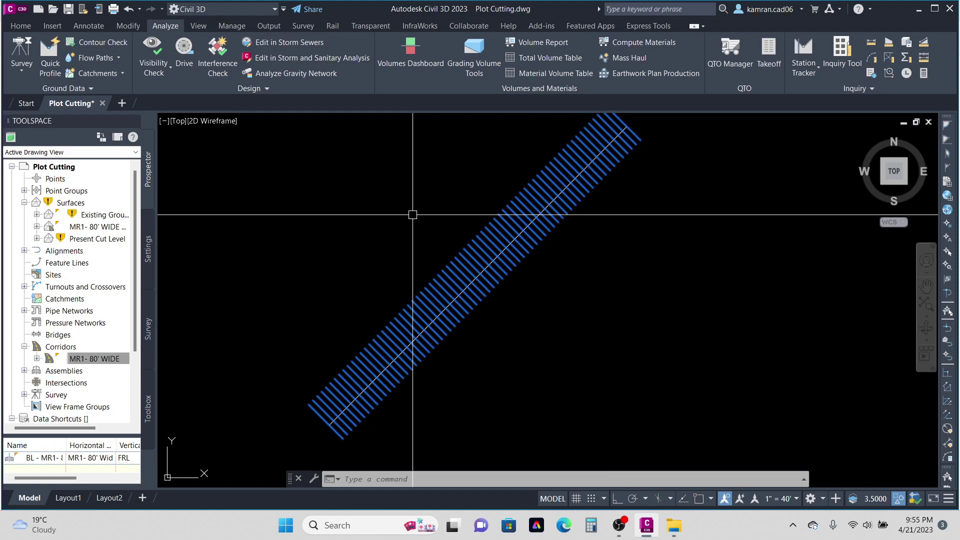
text(x)
key(Return)
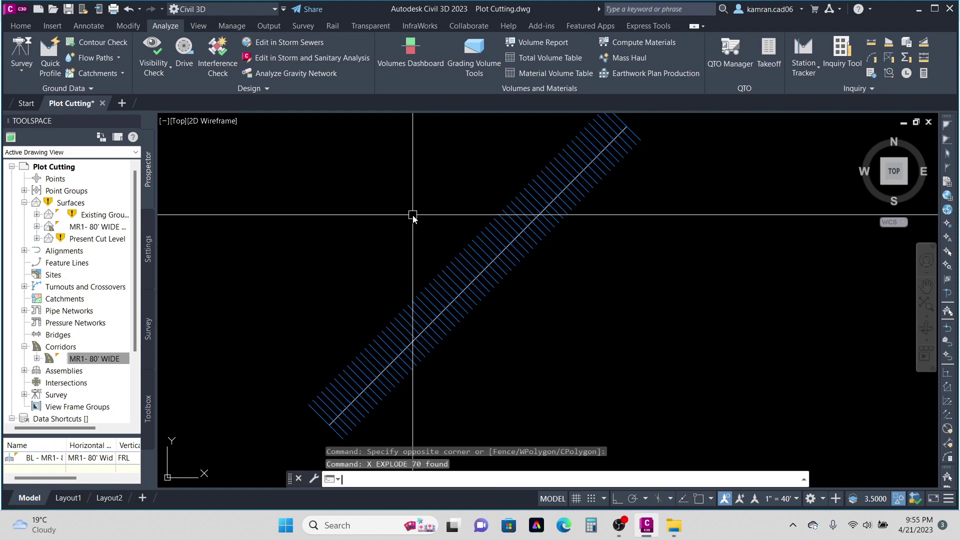
Check the object type and properties of a single sample line after the second explode.
click(453, 259)
key(Escape)
key(ctrl+1)
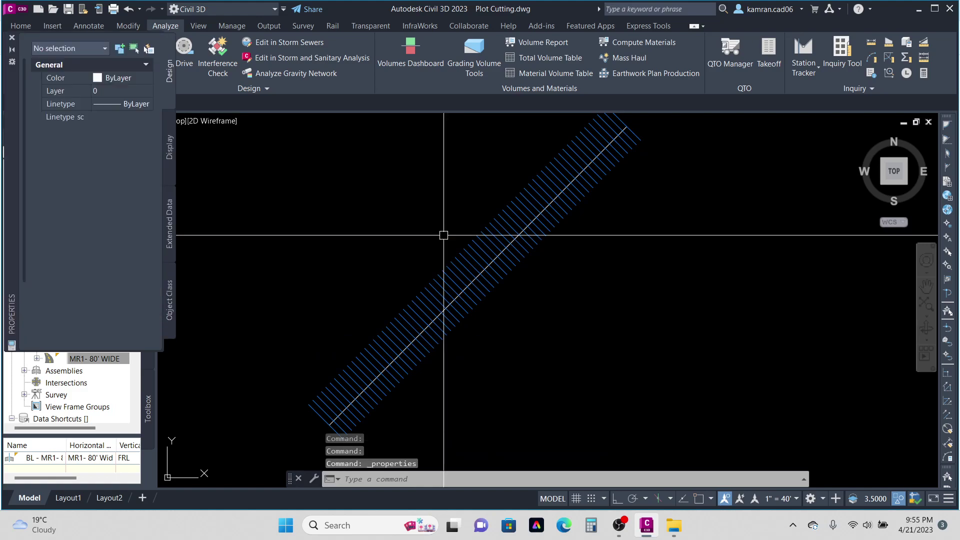
click(470, 236)
key(Escape)
click(403, 334)
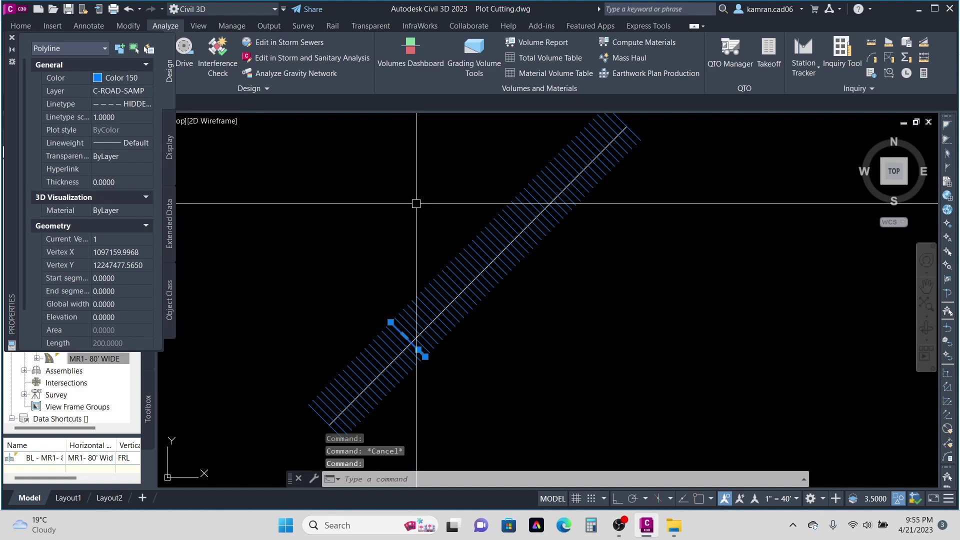
key(Escape)
key(Escape)
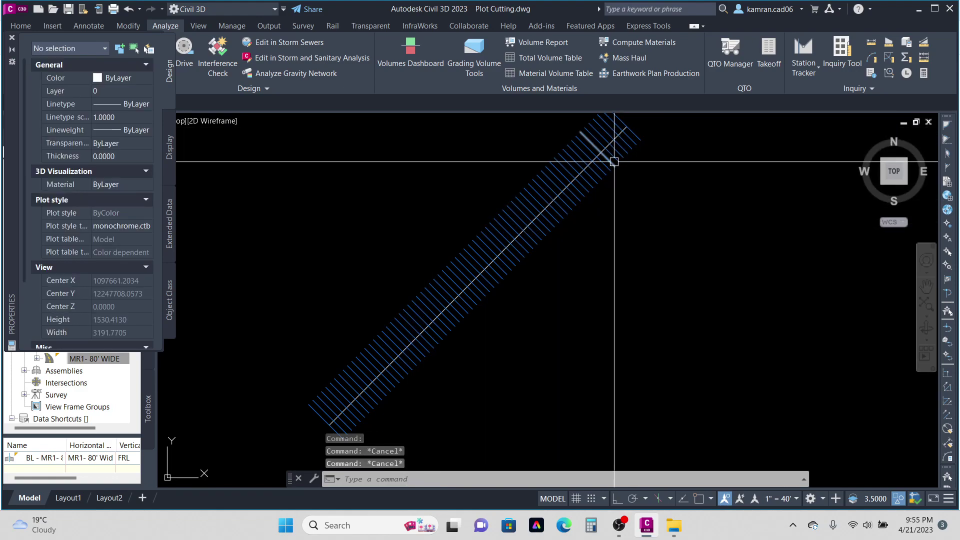
Select all polylines similar to one sample line and set their color to Yellow.
click(575, 135)
right_click(473, 168)
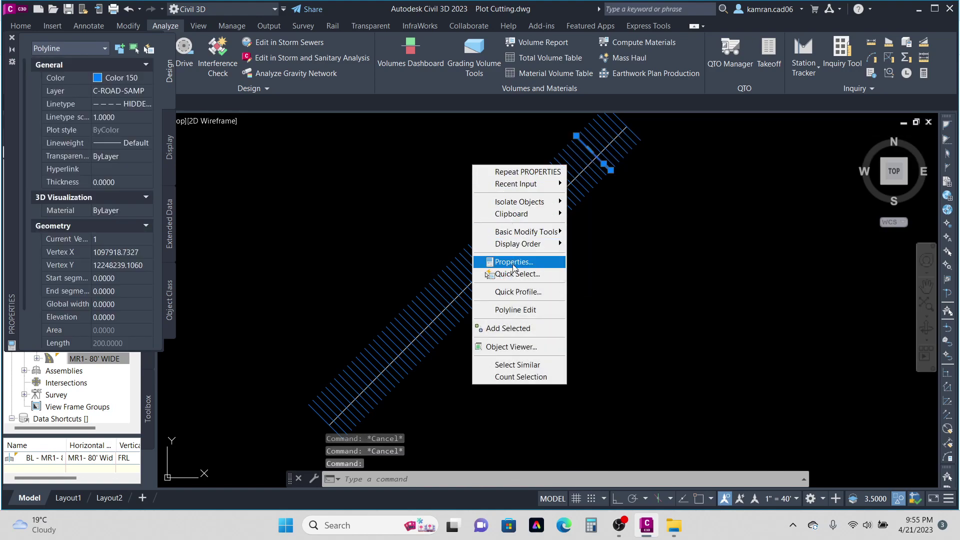
click(524, 364)
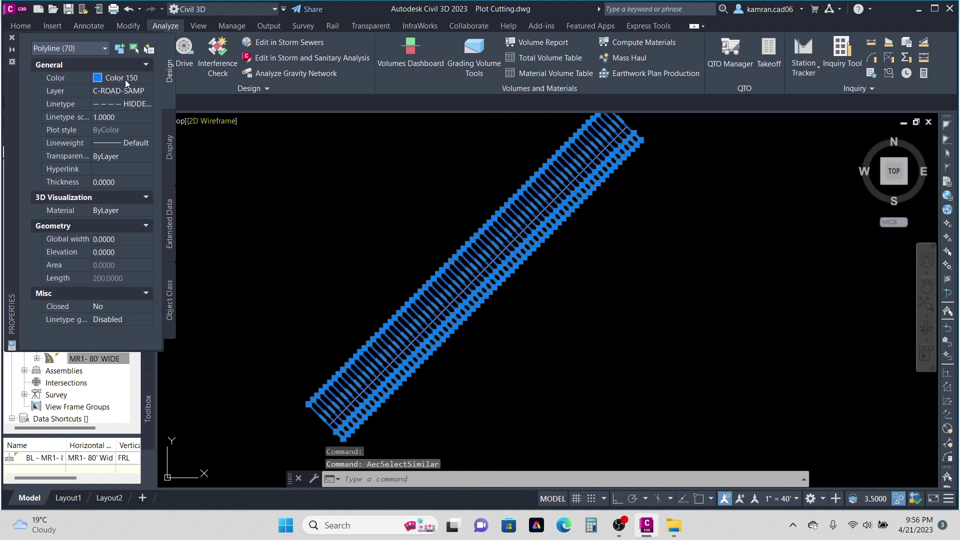
click(125, 79)
click(118, 112)
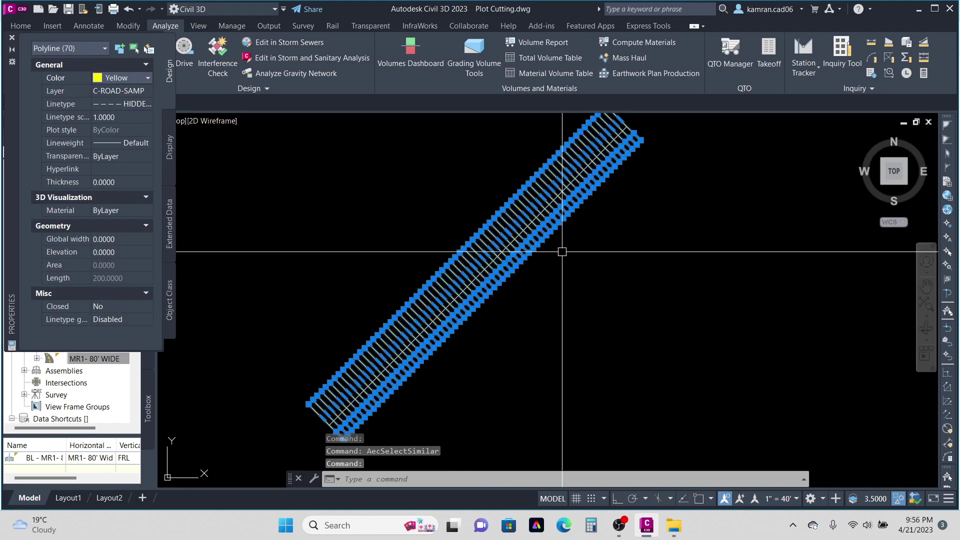
key(Escape)
key(Escape)
key(Escape)
Examine the offset line where it runs through the yellow cross lines.
scroll(563, 189, up, 6)
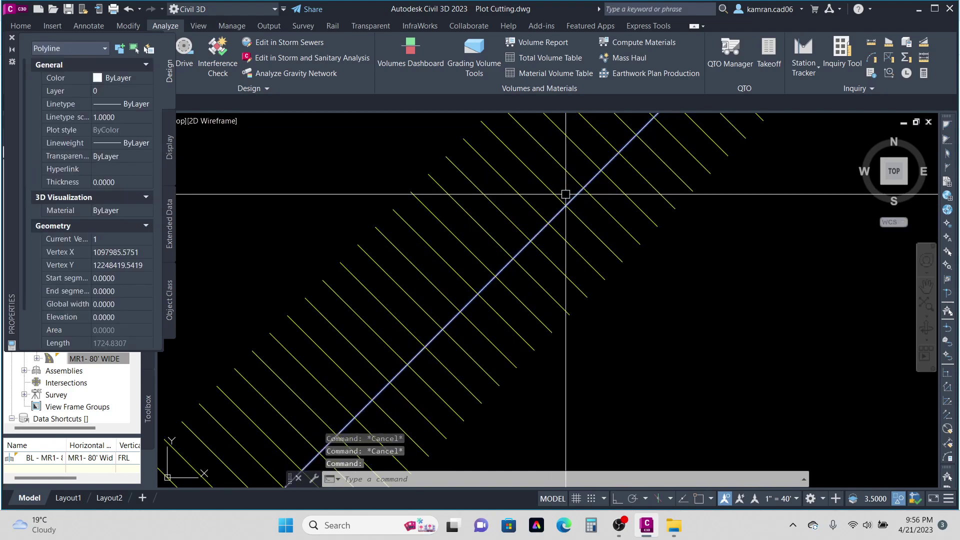
scroll(566, 194, down, 5)
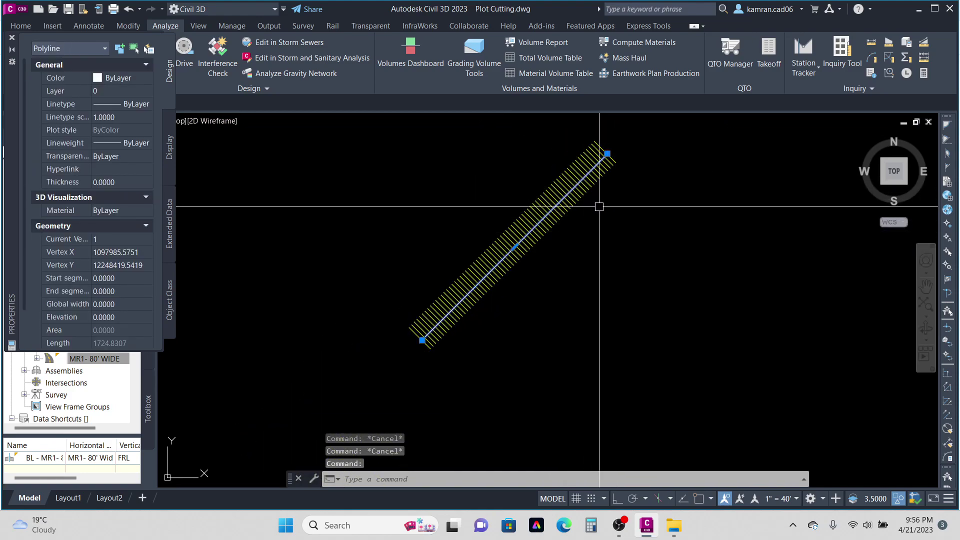
key(Escape)
key(Escape)
key(Escape)
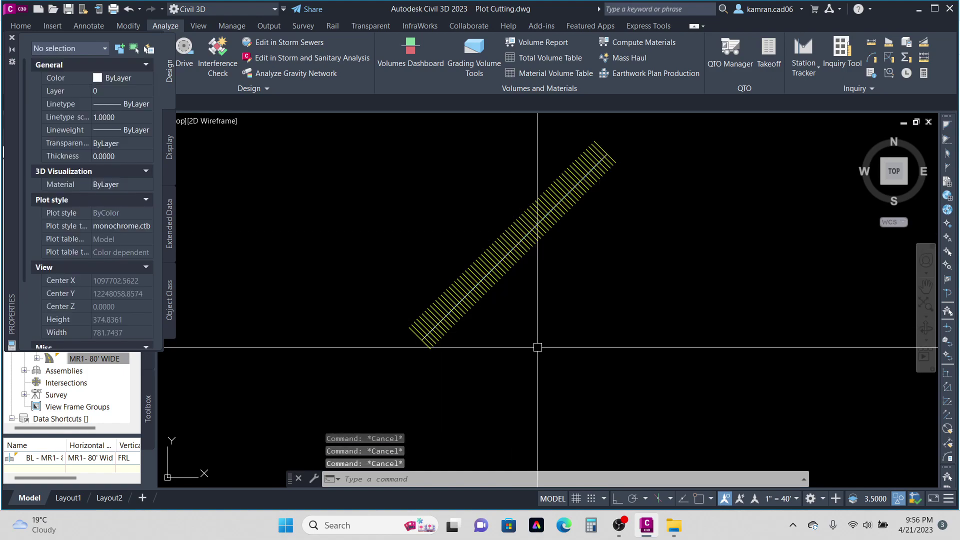
Trim all the yellow lines on the southeast side with EXTRIM, using the offset line as cutting edge.
text(EXT)
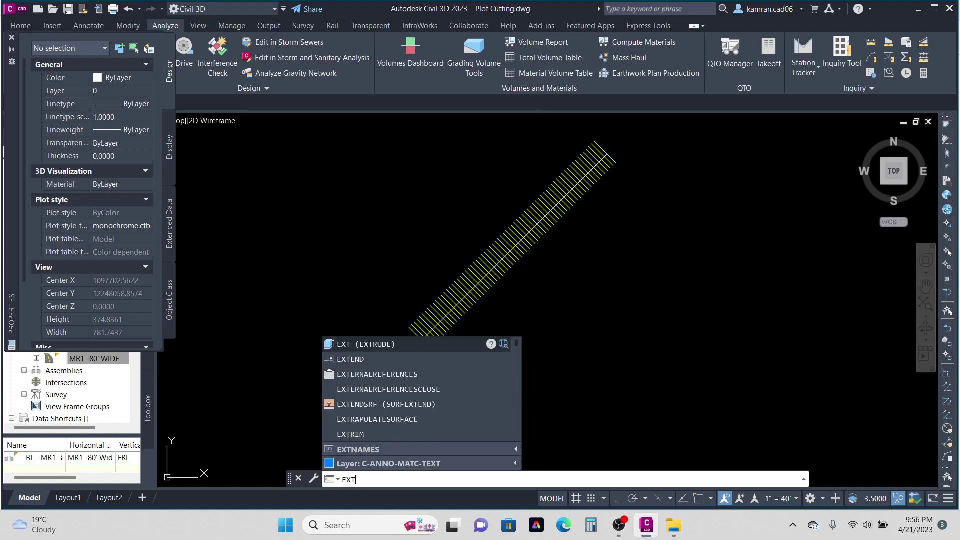
text(RIM)
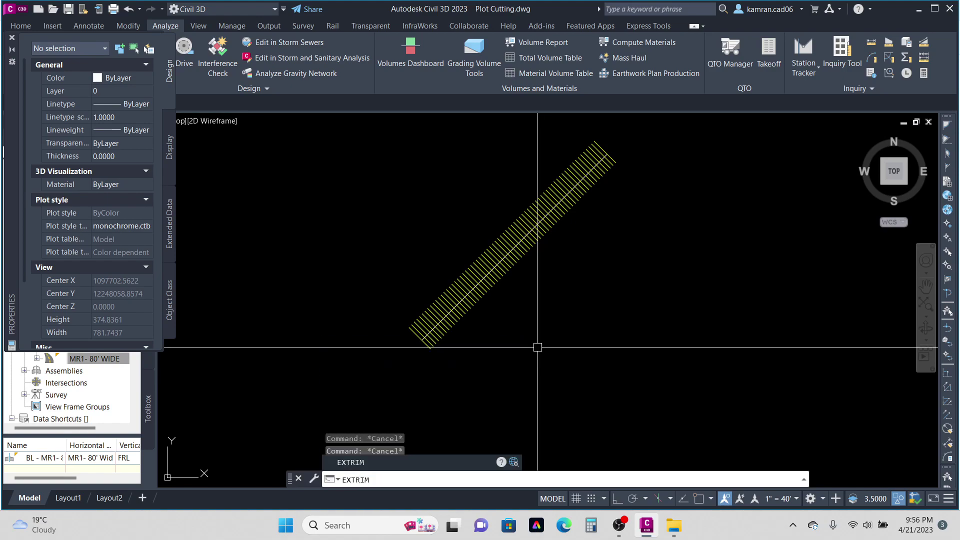
key(Return)
scroll(506, 255, up, 7)
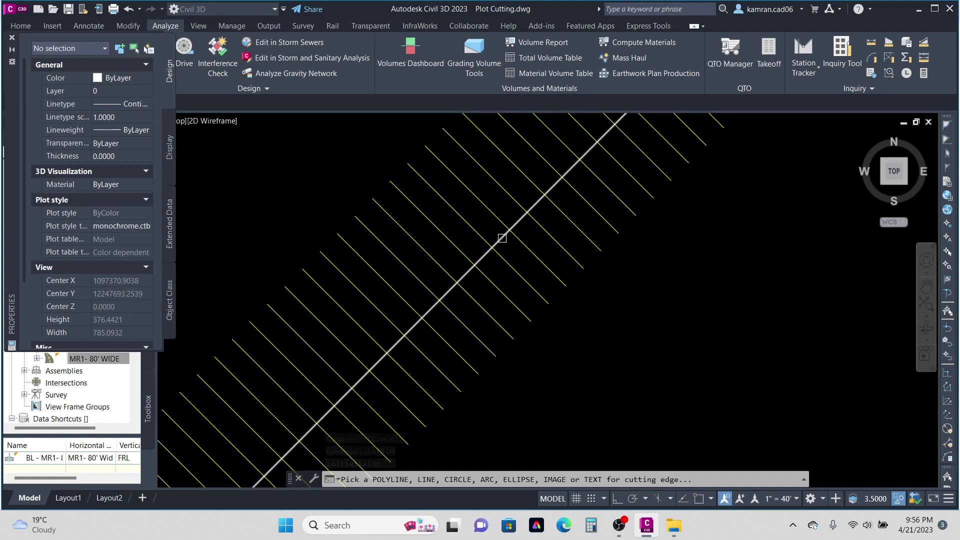
click(502, 238)
scroll(497, 234, down, 6)
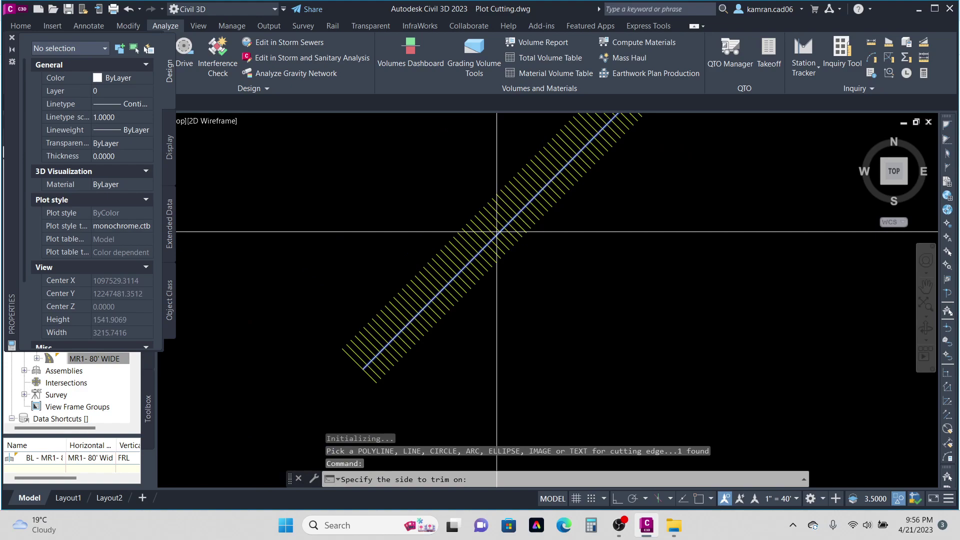
scroll(497, 231, down, 2)
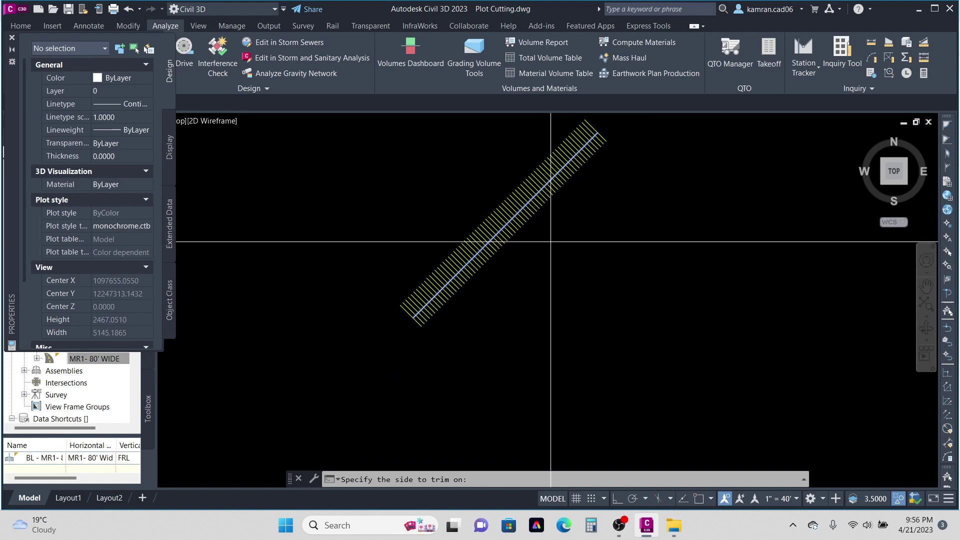
click(551, 241)
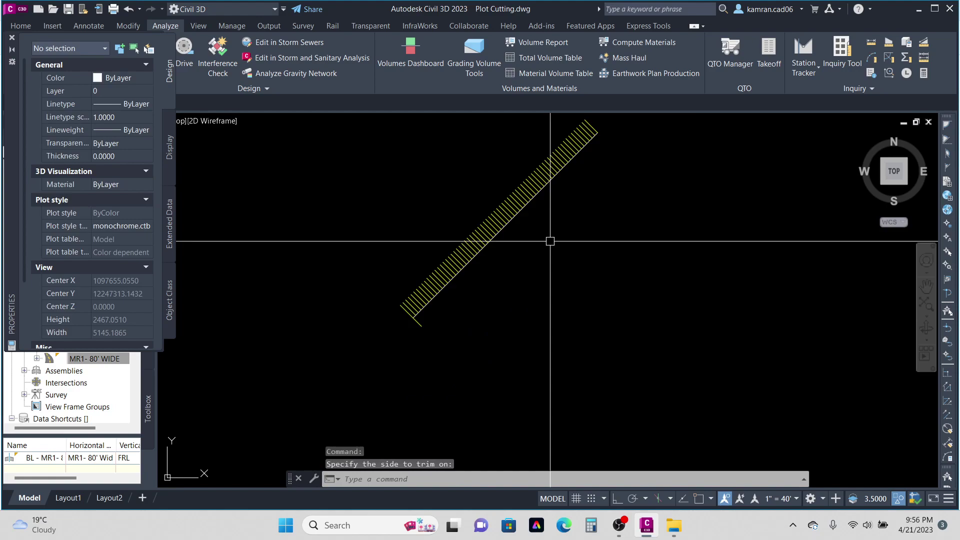
key(space)
key(Escape)
Try to trim at the crossing of the last yellow line and the offset line's southwest end, and undo that trim.
scroll(415, 318, up, 10)
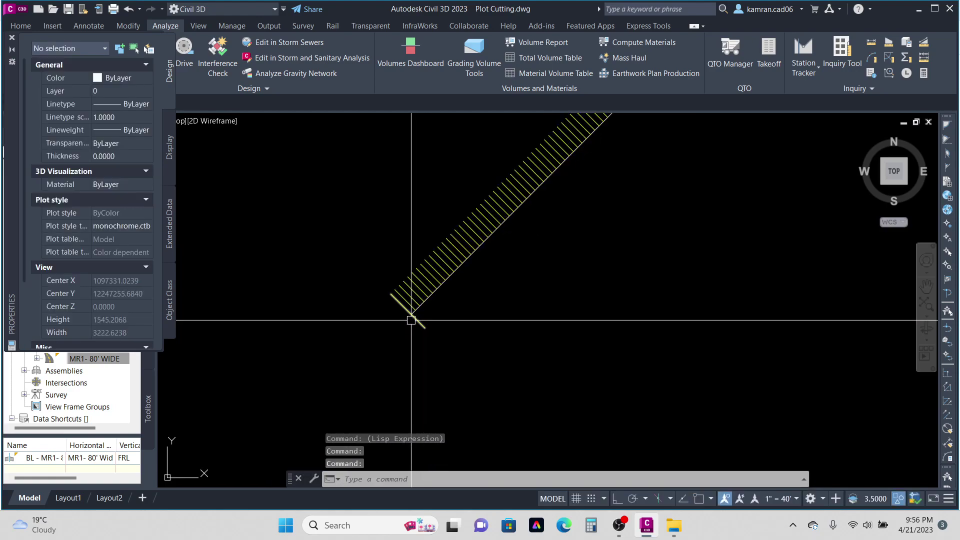
key(Escape)
key(Escape)
key(Escape)
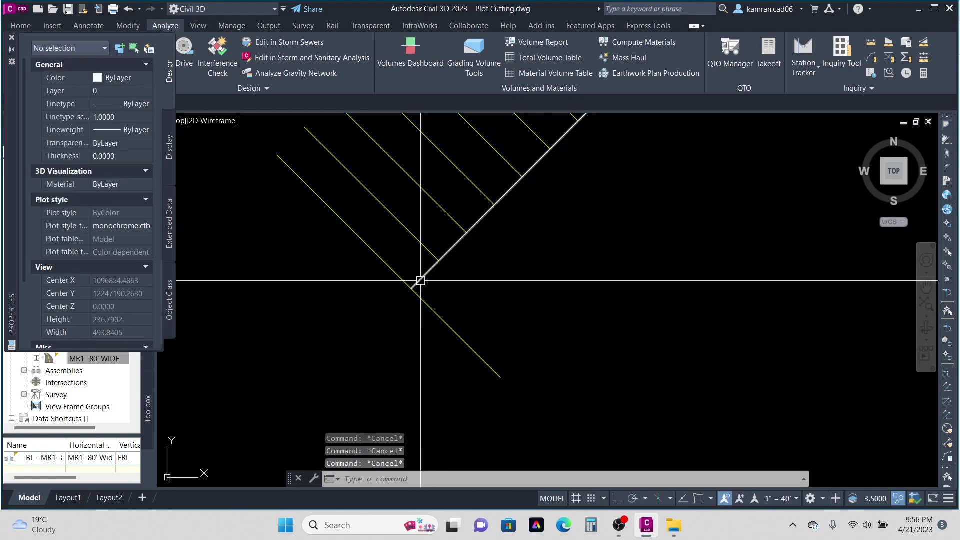
text(tr)
key(space)
click(422, 280)
key(Escape)
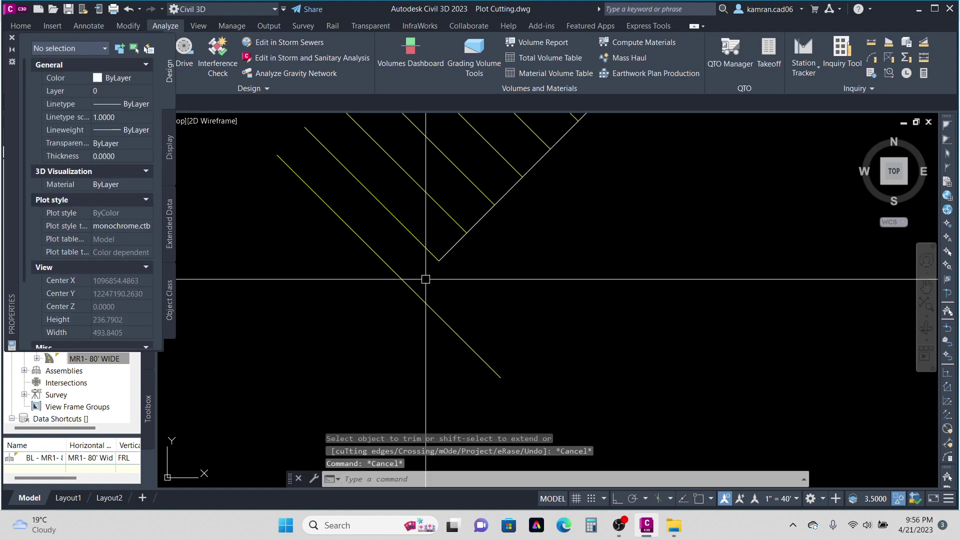
key(ctrl+z)
Trim off the part of the southwesternmost yellow line that extends southeast past the offset line.
text(tr)
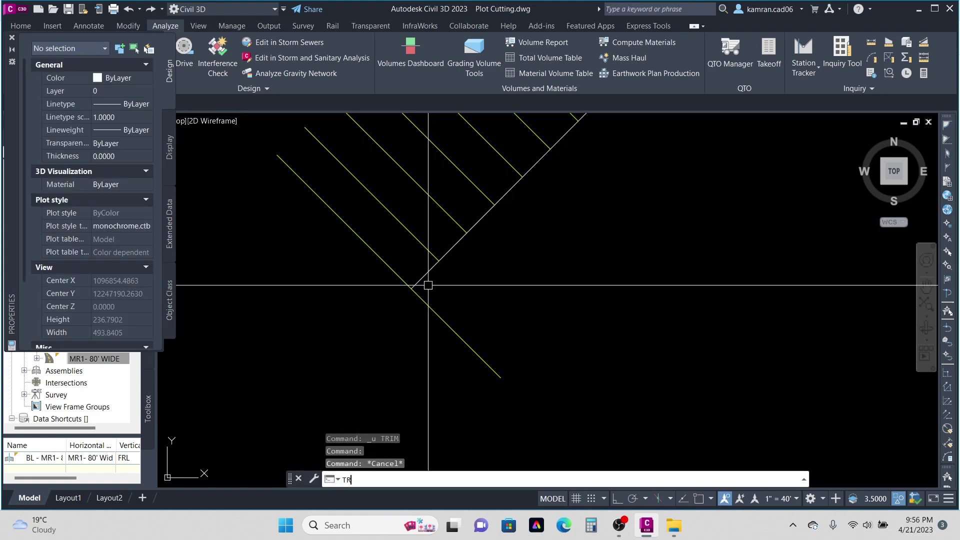
key(space)
click(431, 306)
scroll(412, 300, down, 5)
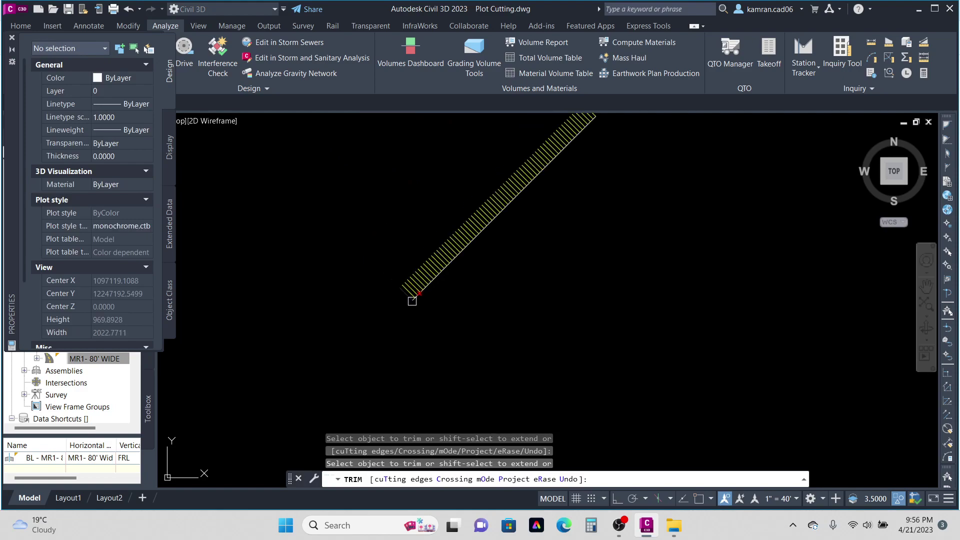
scroll(470, 230, up, 2)
scroll(552, 167, up, 4)
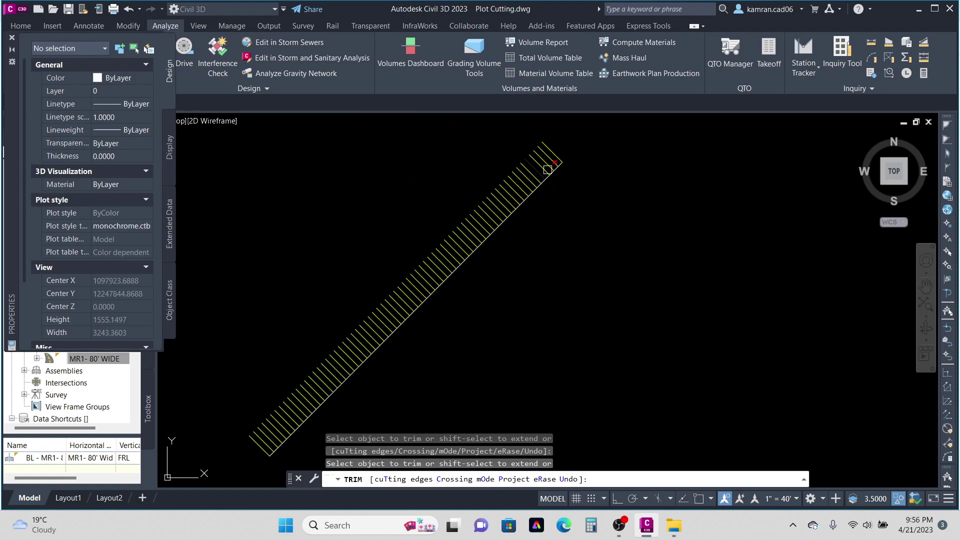
key(Escape)
key(Escape)
Delete the offset polyline that runs along the southeast ends of the yellow lines.
scroll(571, 186, up, 2)
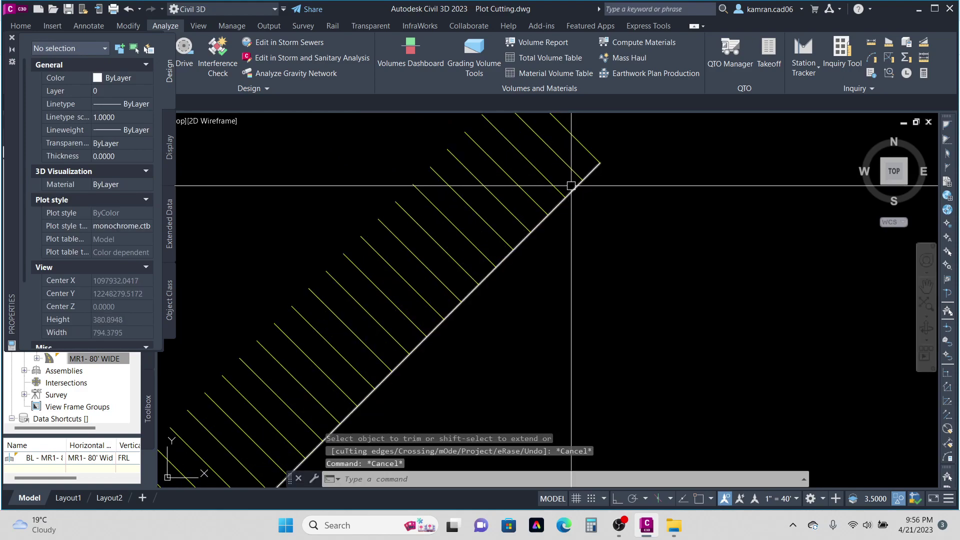
click(571, 185)
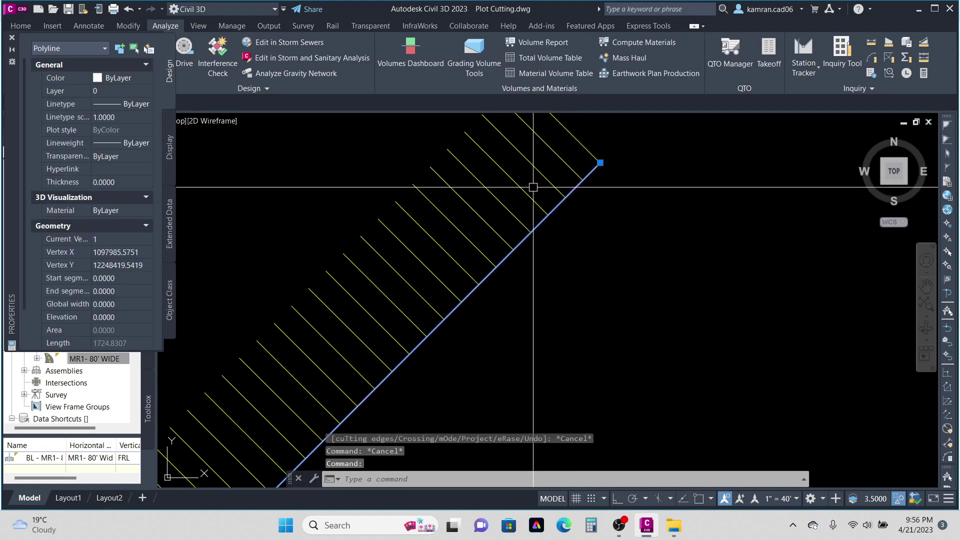
mouse_move(533, 193)
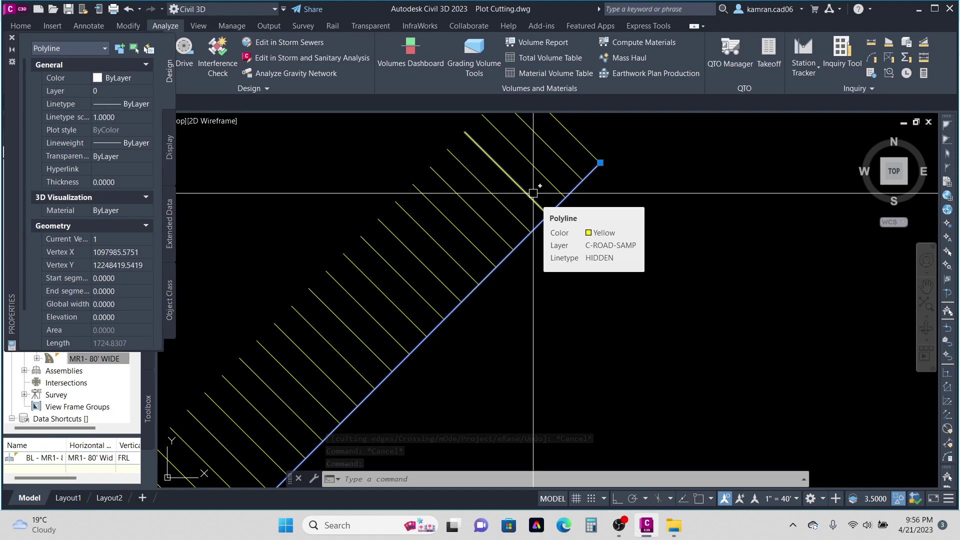
key(Delete)
scroll(540, 193, down, 5)
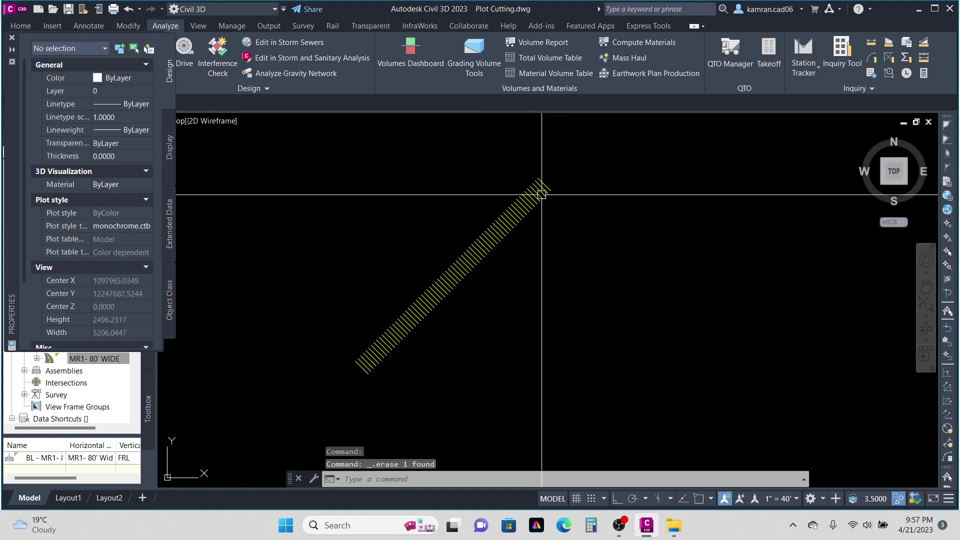
Close the object properties and start a new sample line group on the alignment MR1- 80' Wide with the Sample Lines command.
click(13, 38)
click(29, 26)
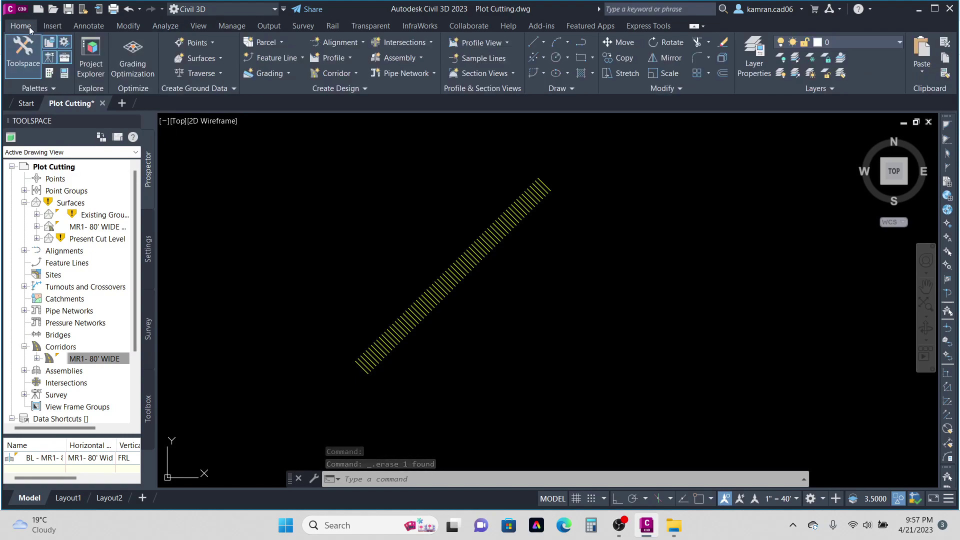
click(481, 58)
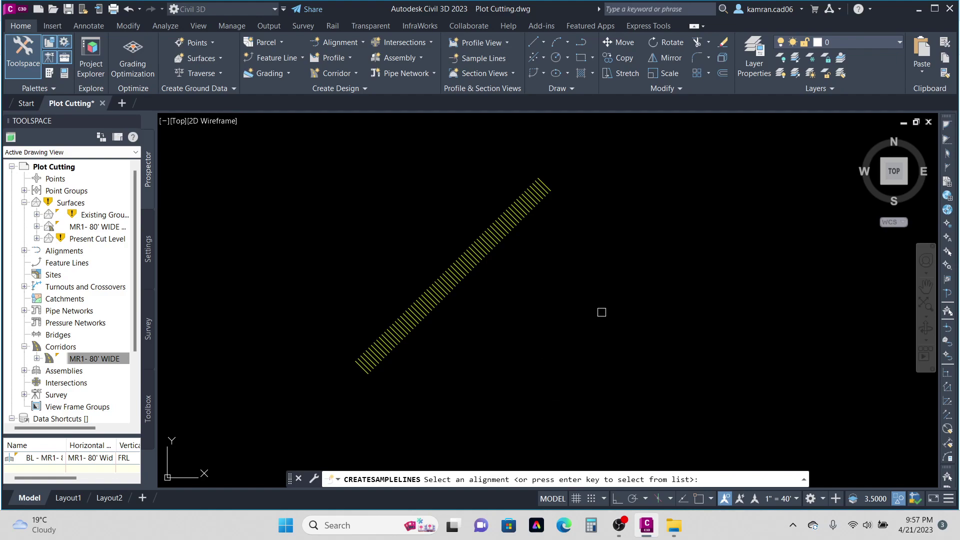
key(Return)
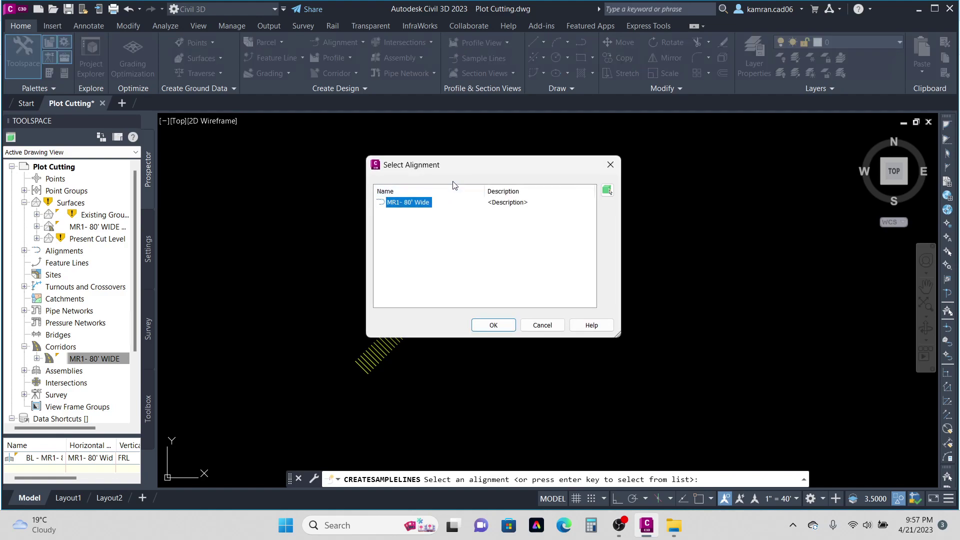
drag(452, 169, 426, 146)
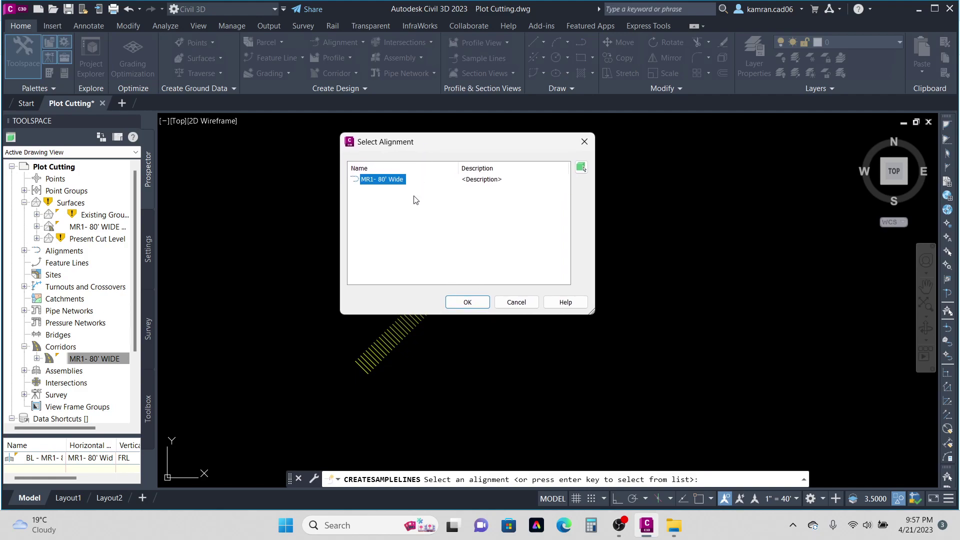
click(467, 303)
click(218, 29)
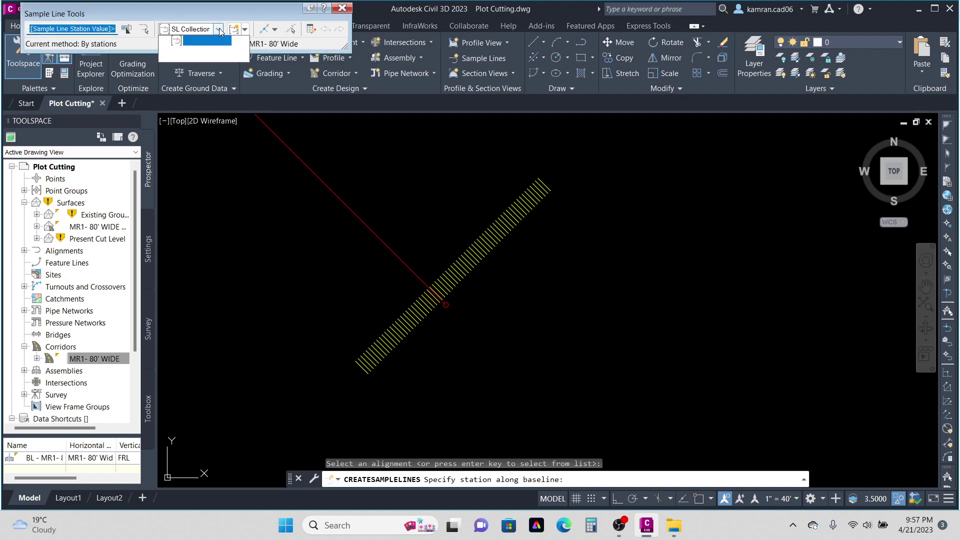
click(244, 29)
click(255, 53)
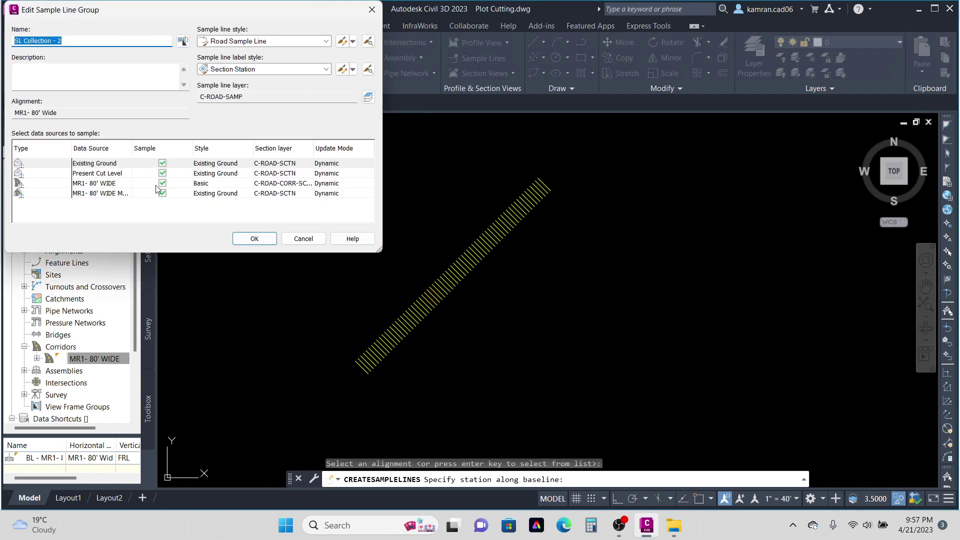
Set the section style of the Present Cut Level data source to Existing Ground [Copy].
click(233, 173)
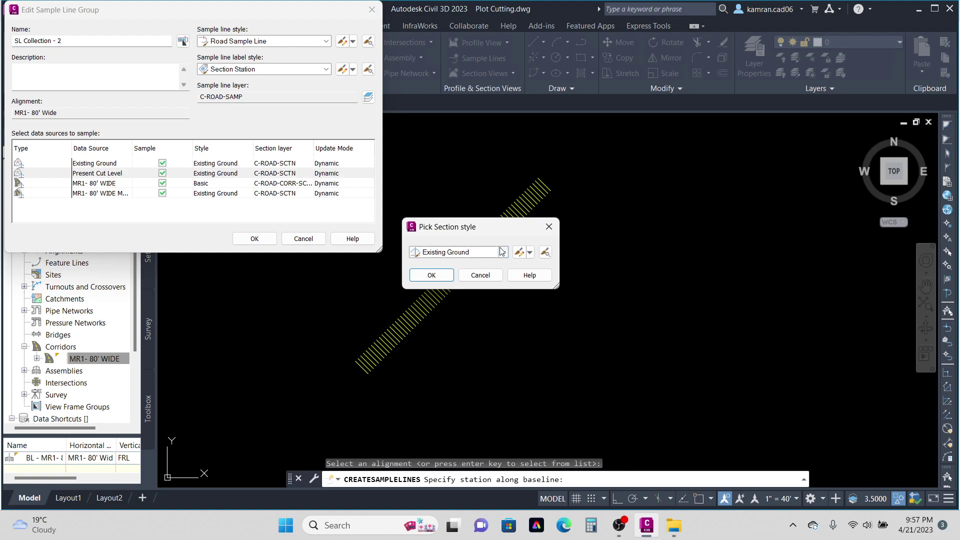
click(501, 251)
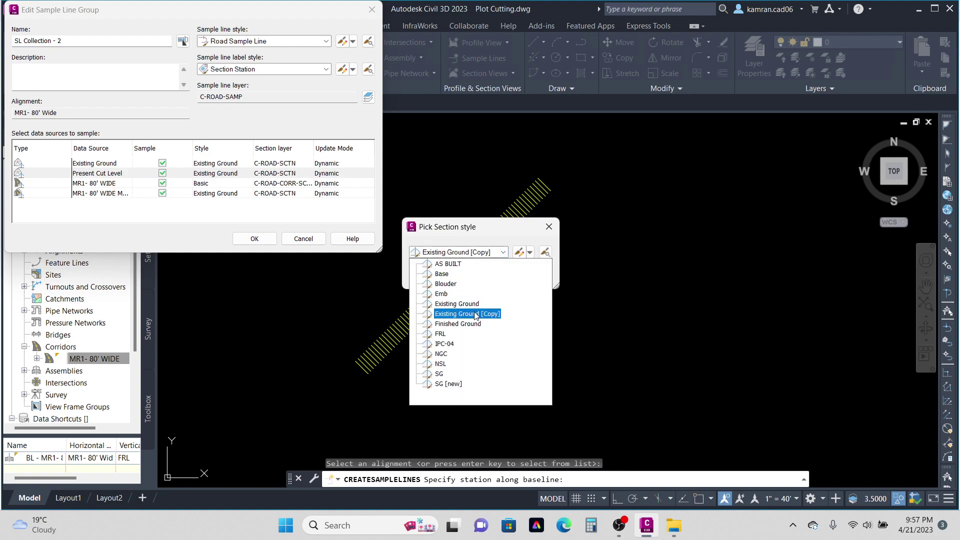
click(475, 314)
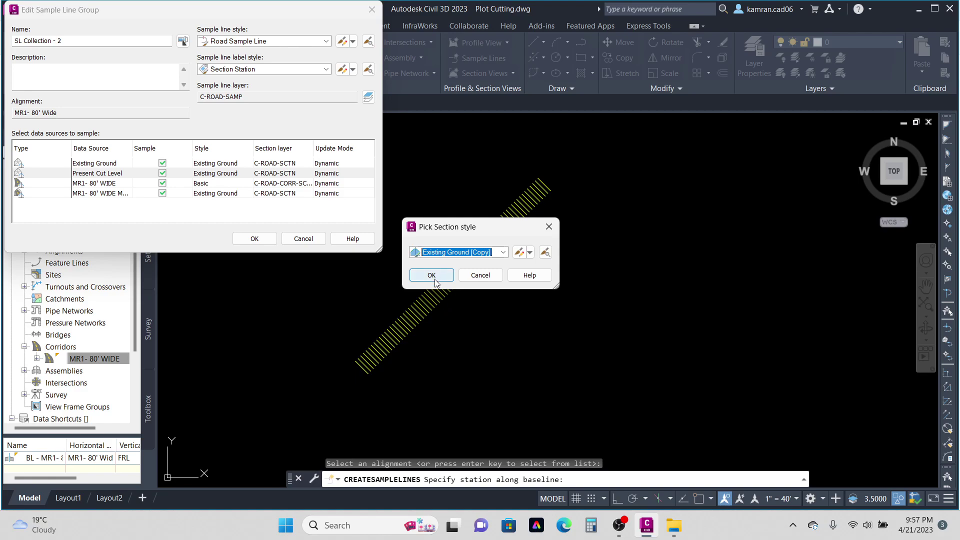
click(435, 281)
Set the MR1- 80' WIDE corridor surface's section style to Finished Ground and accept the sample line group settings.
click(225, 195)
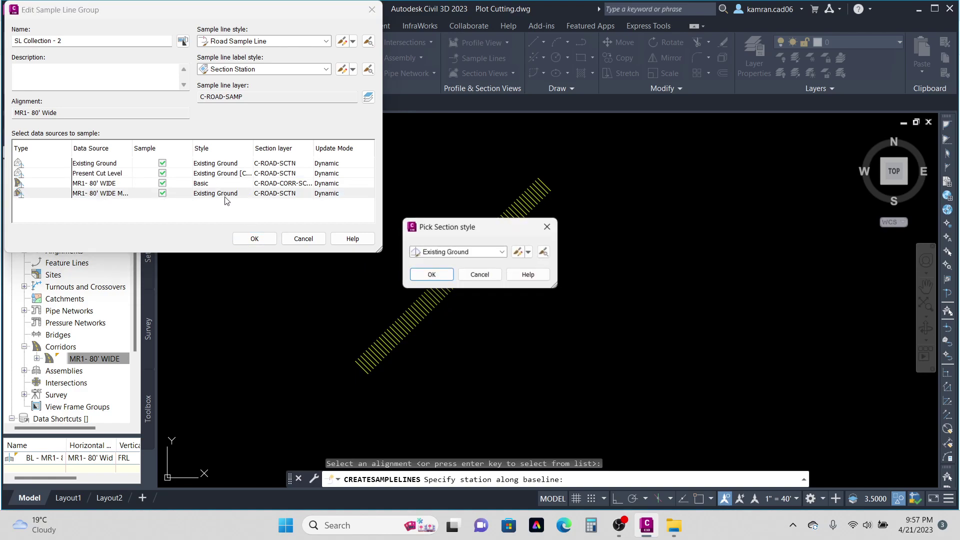
click(445, 254)
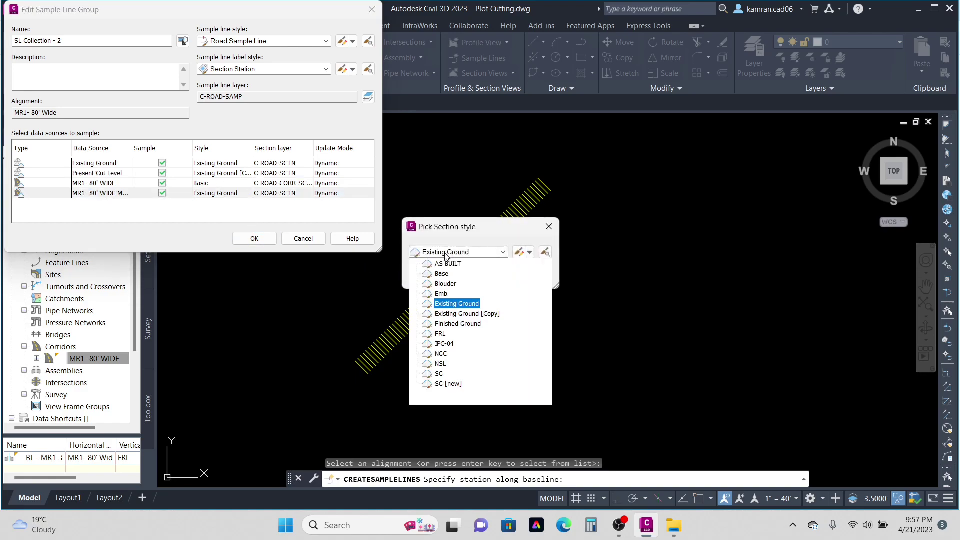
click(458, 324)
click(433, 280)
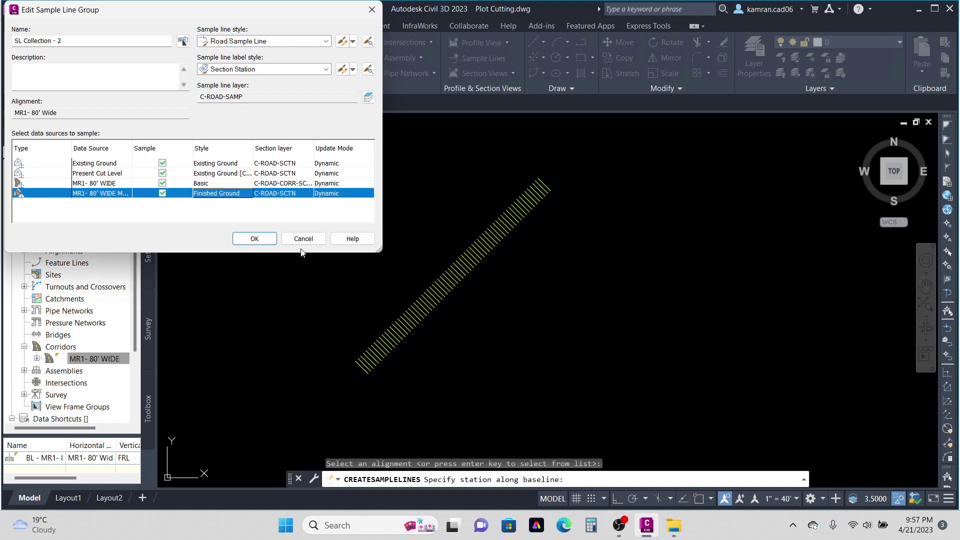
click(254, 239)
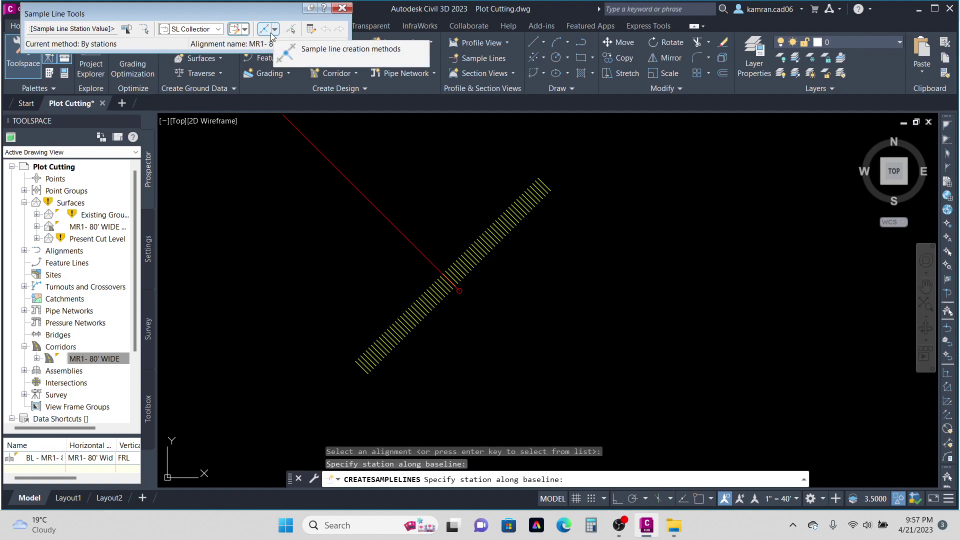
Create the sample lines with the Select existing polylines method from all the yellow lines, and finish the command.
click(275, 29)
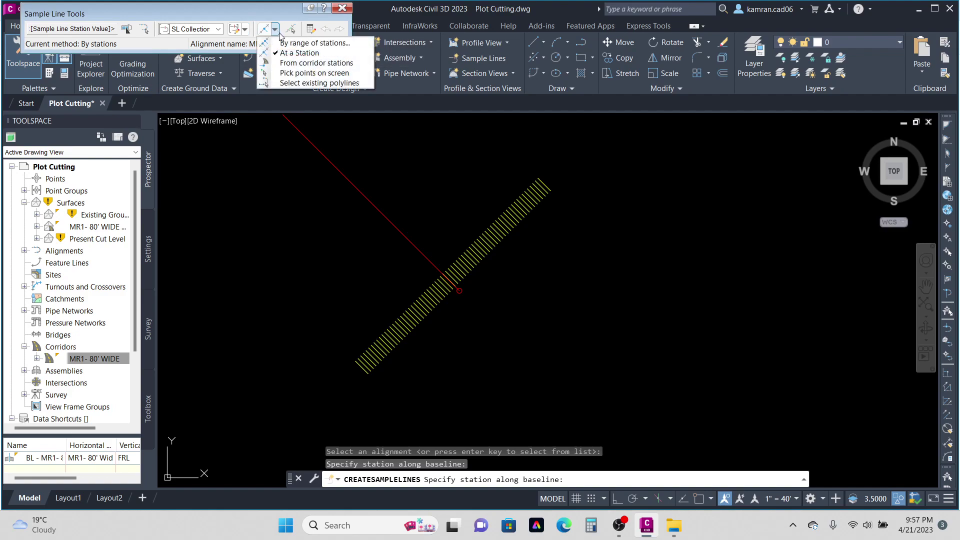
click(329, 84)
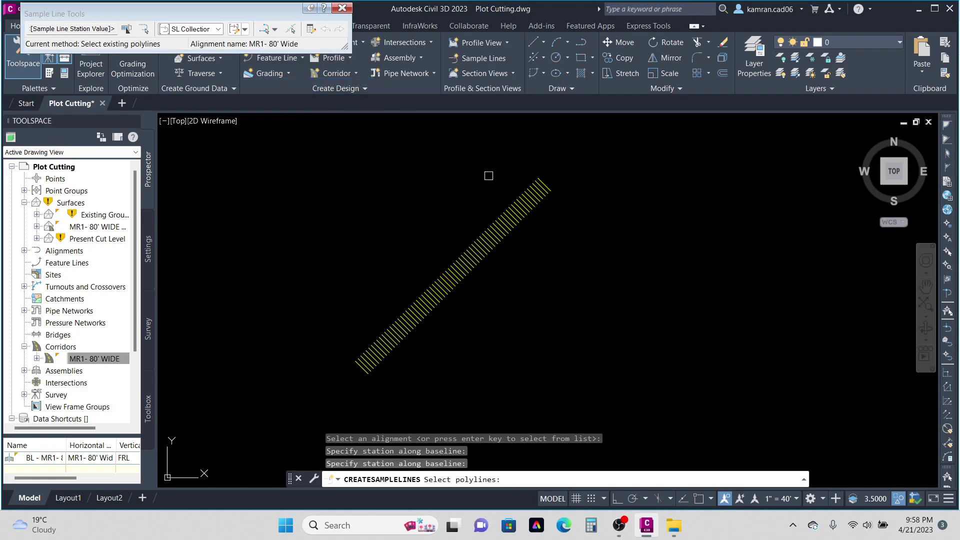
scroll(488, 175, down, 2)
click(320, 128)
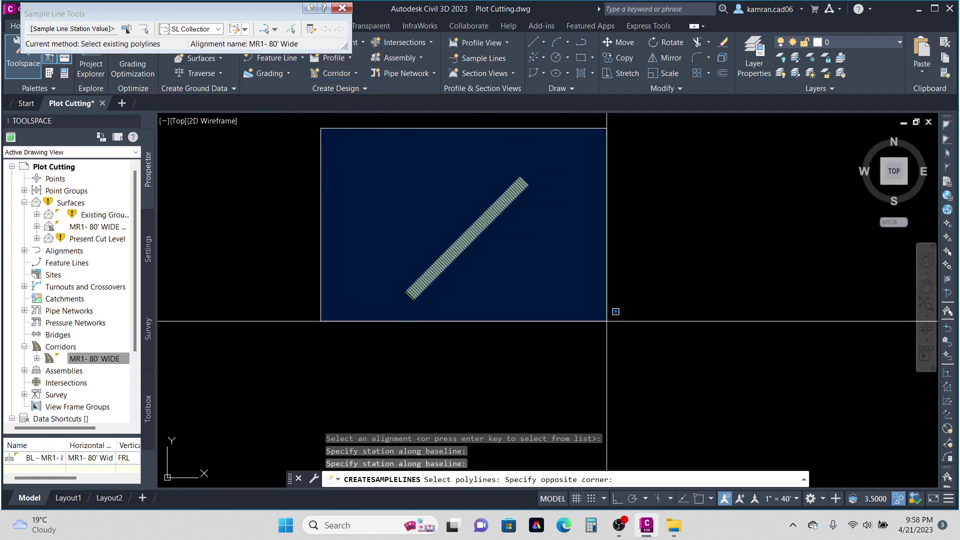
click(608, 353)
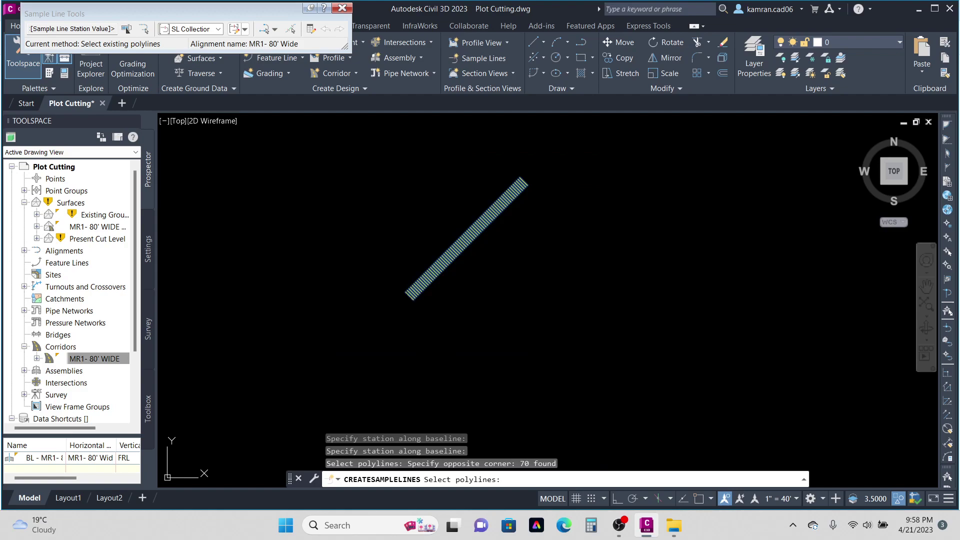
key(Return)
scroll(481, 258, up, 10)
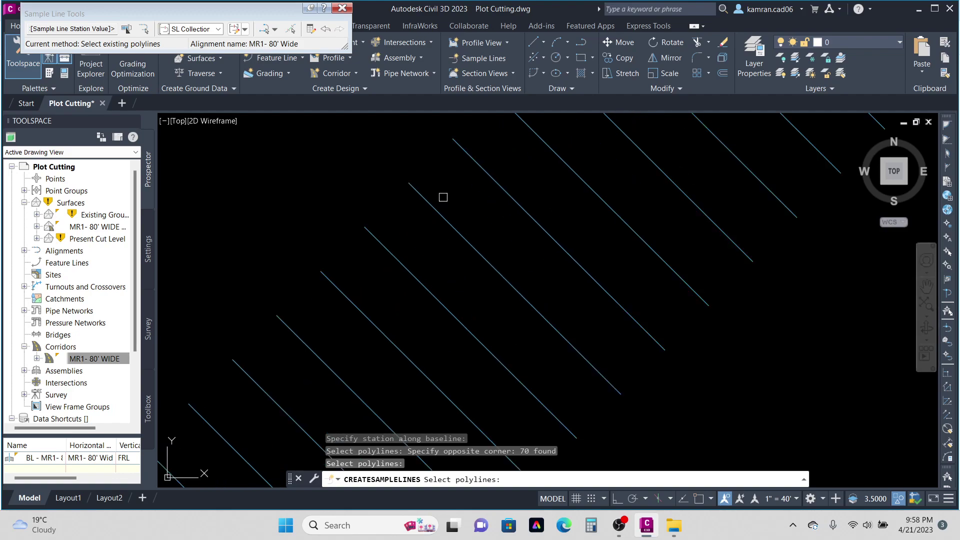
key(Escape)
Examine several of the new sample lines near the northeast end by selecting them one at a time.
scroll(443, 197, down, 10)
scroll(521, 188, up, 4)
scroll(522, 185, up, 3)
click(523, 169)
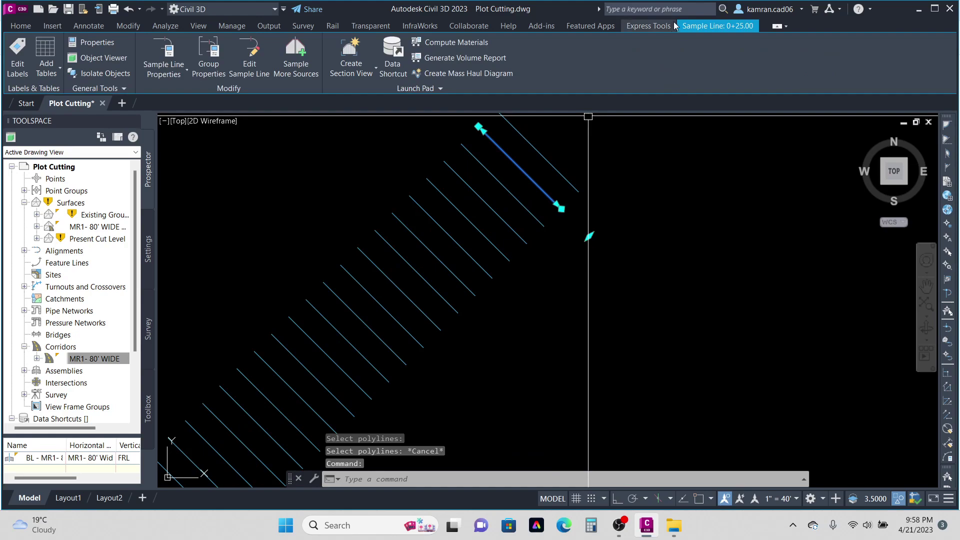
key(Escape)
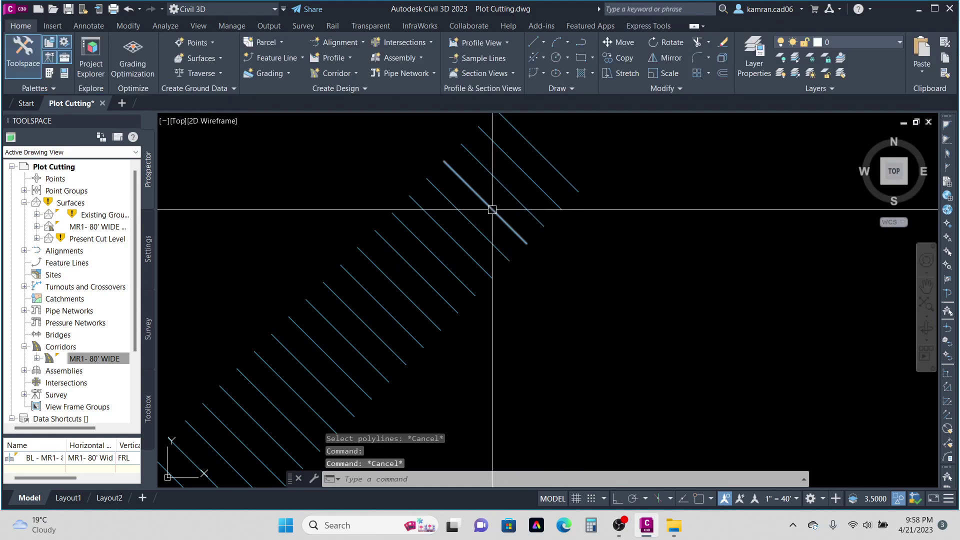
click(492, 209)
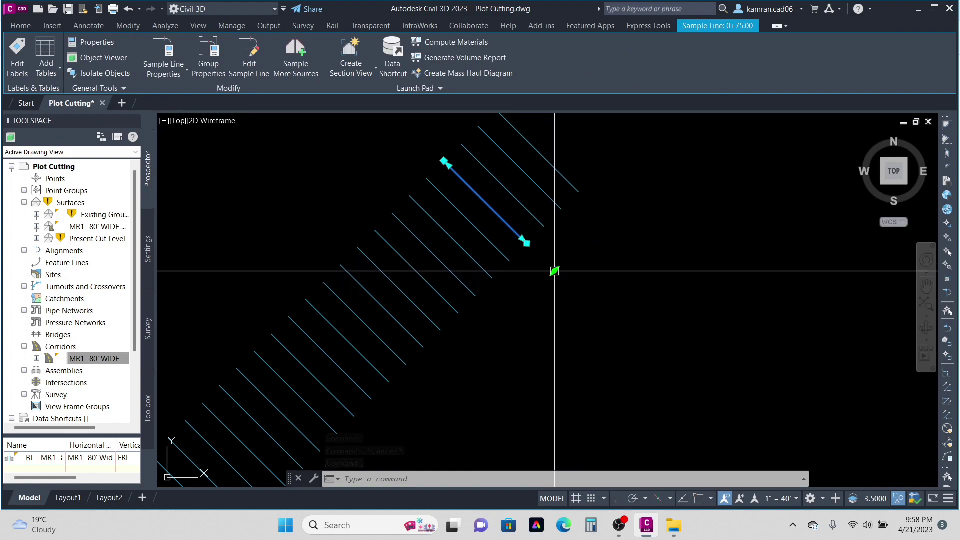
key(Escape)
key(Escape)
key(Escape)
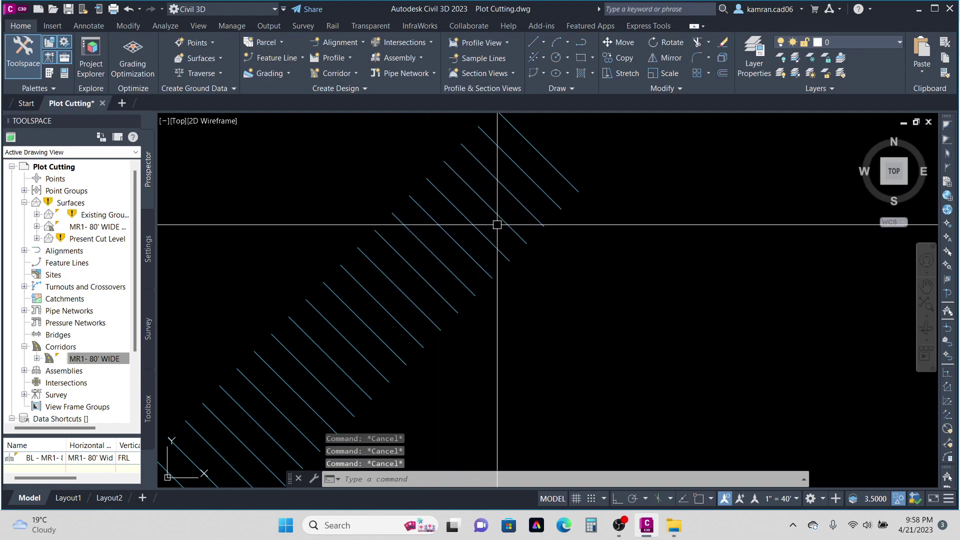
click(495, 246)
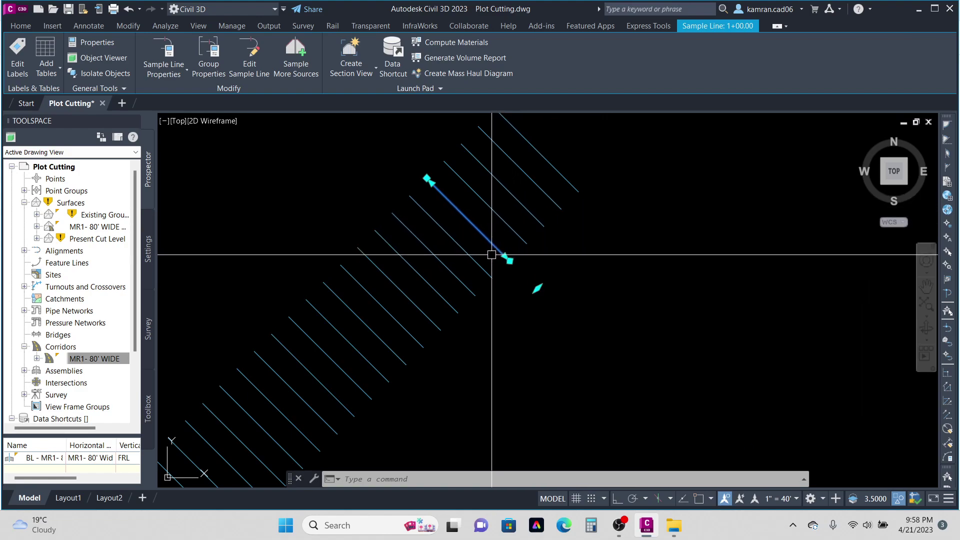
key(Escape)
key(Escape)
End the object isolation to show the hidden road, plot and profile objects again.
scroll(560, 240, down, 5)
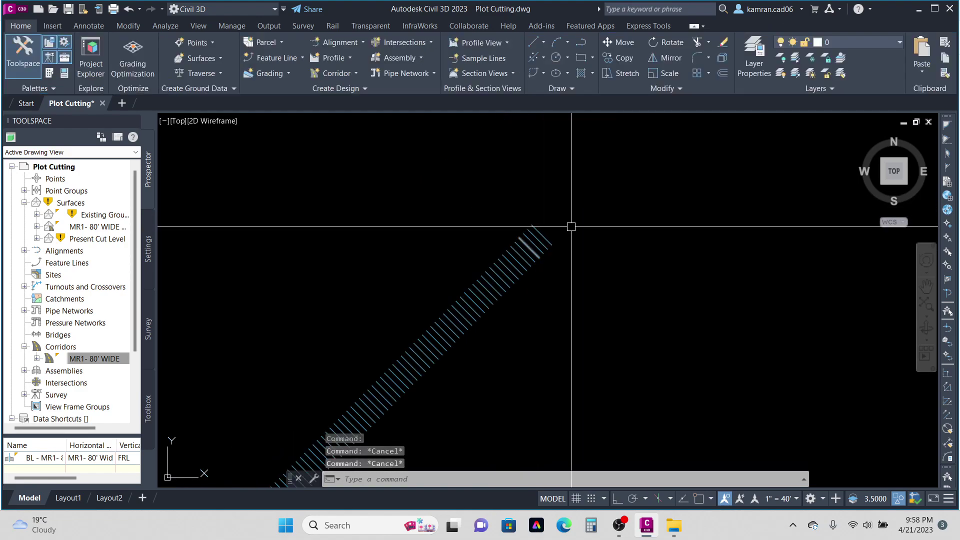
right_click(458, 191)
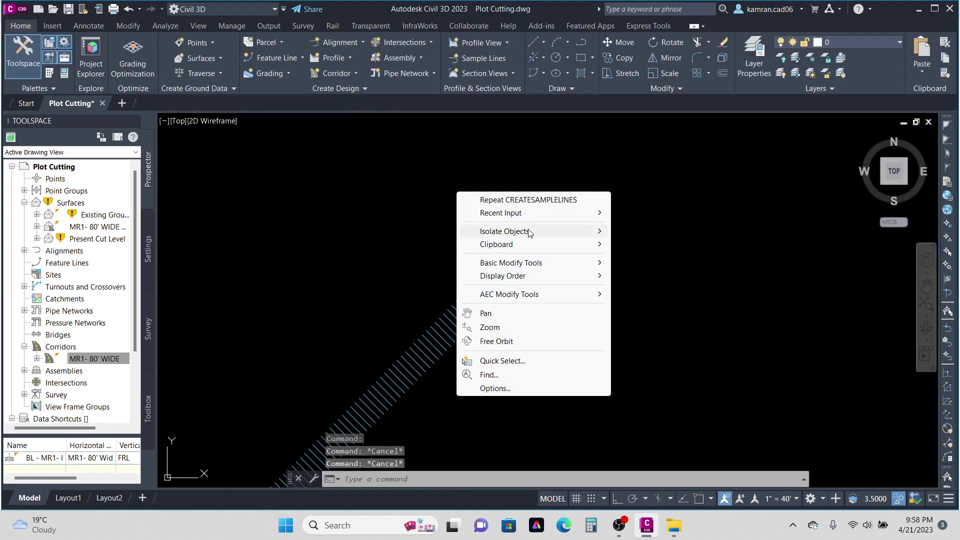
mouse_move(550, 231)
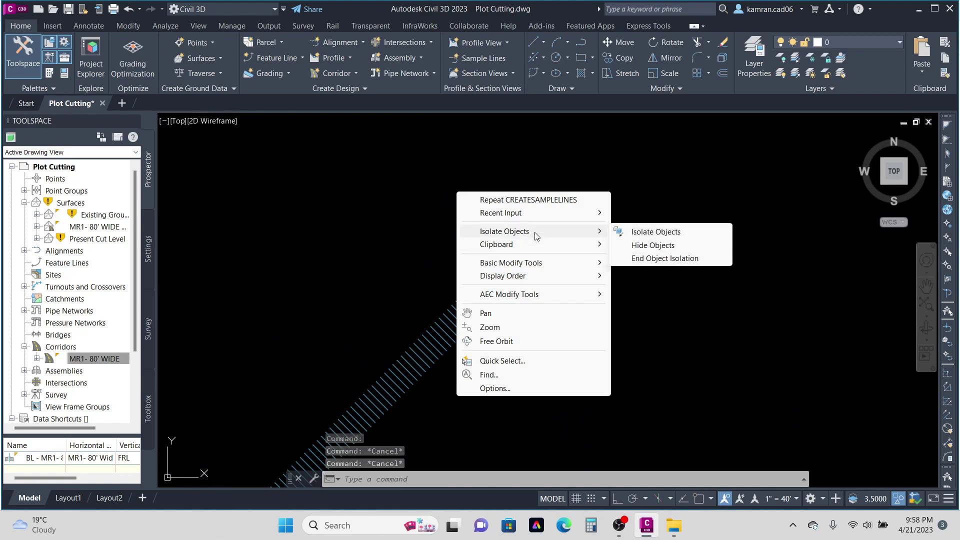
click(653, 258)
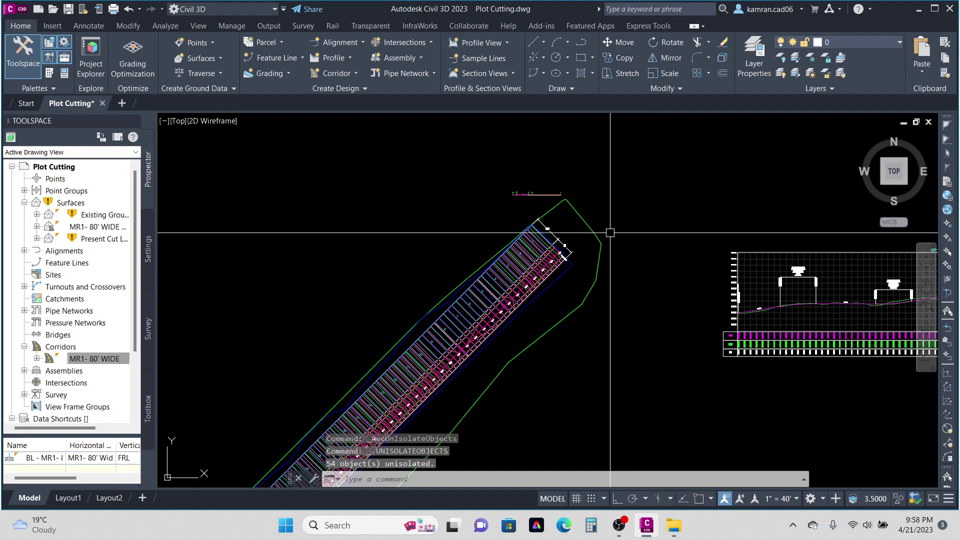
scroll(532, 225, up, 4)
scroll(546, 223, up, 5)
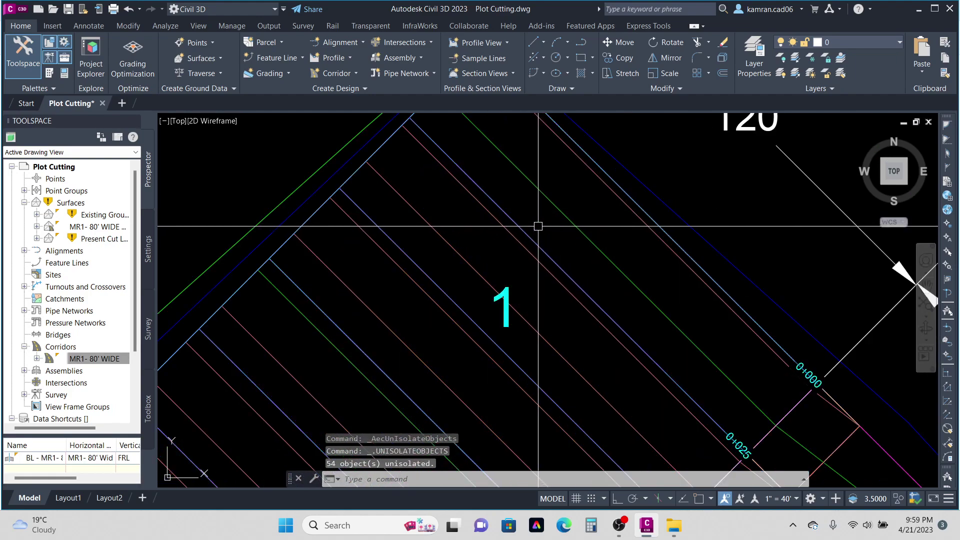
Start Compute Materials for sample line group SL Collection - 2 and delete its existing material list.
click(529, 231)
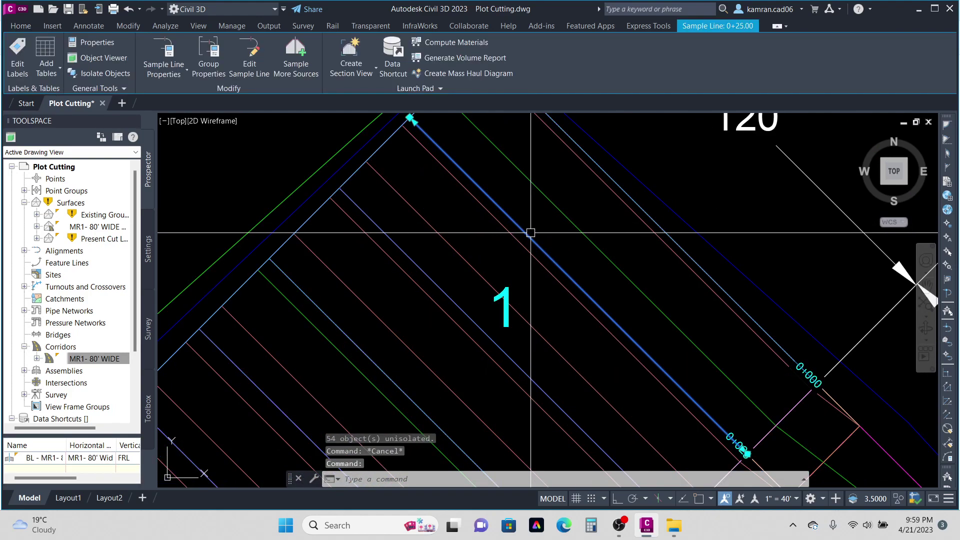
click(439, 43)
click(132, 218)
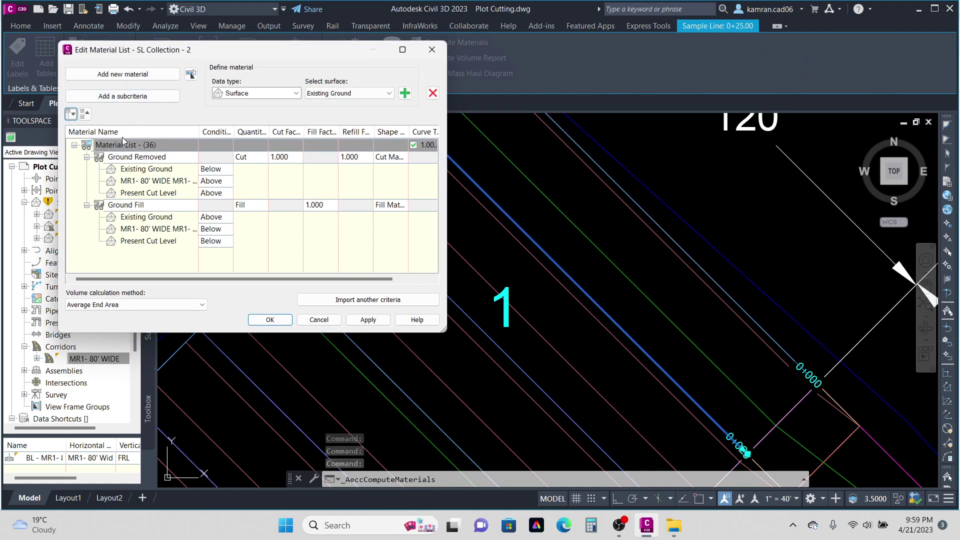
click(433, 94)
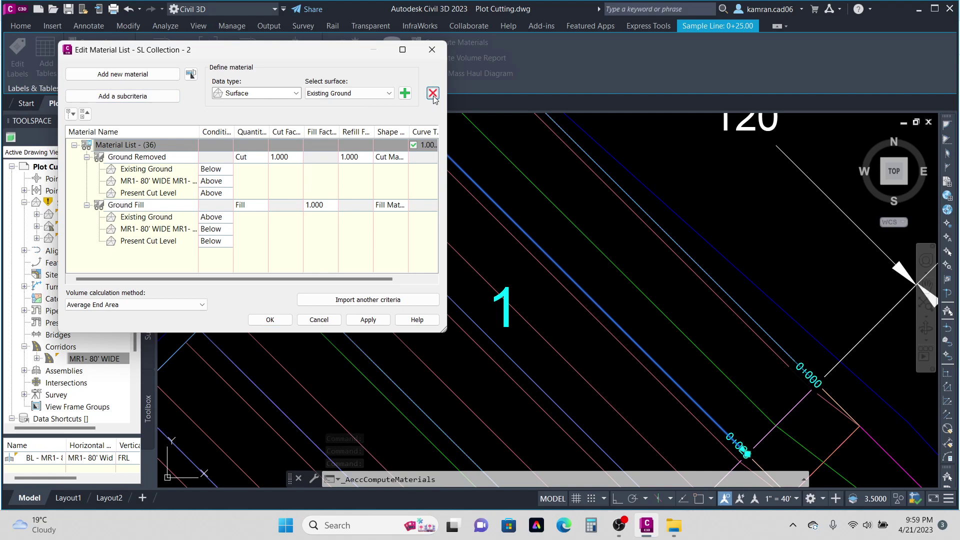
click(433, 94)
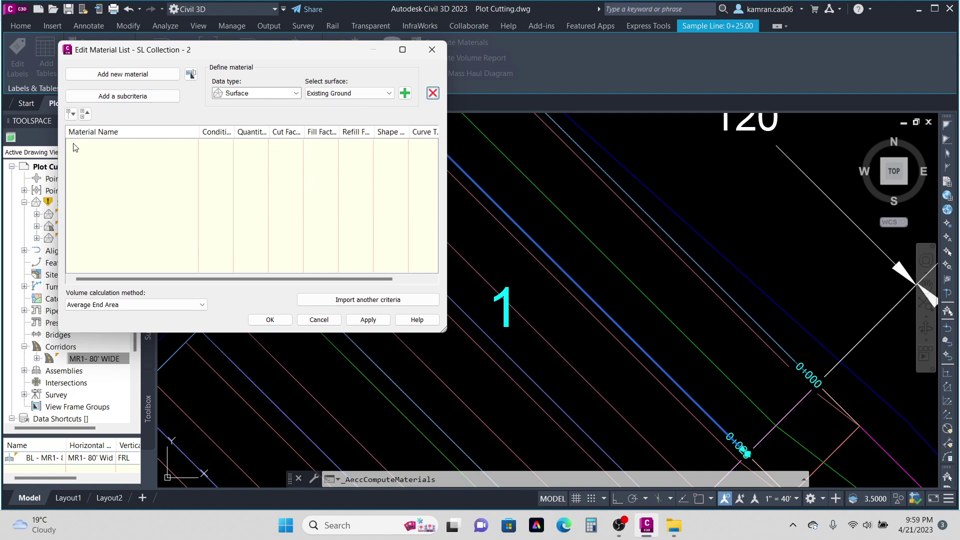
Import the Cut and Fill criteria, map EG to Existing Ground and DATUM to the MR1- 80' WIDE corridor surface, and accept the material list.
click(350, 301)
click(429, 276)
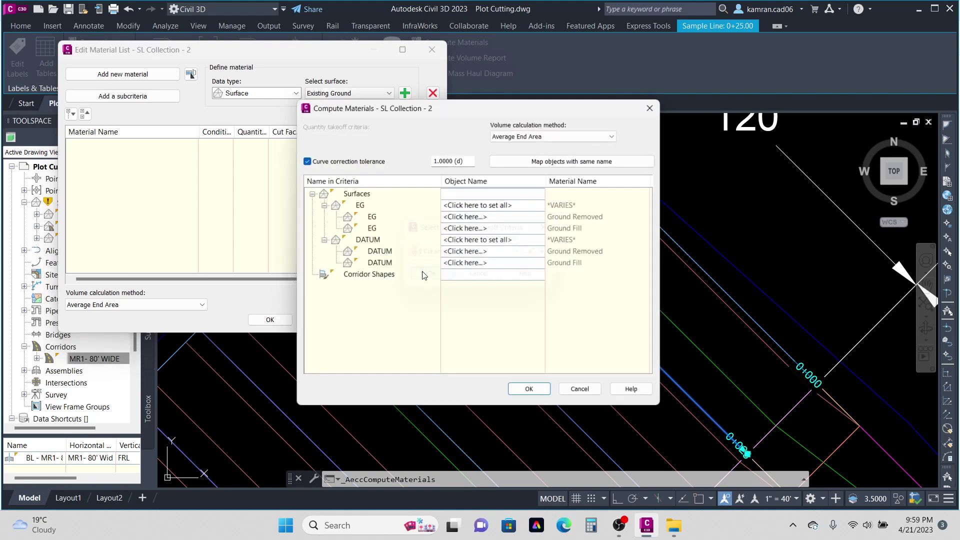
click(526, 202)
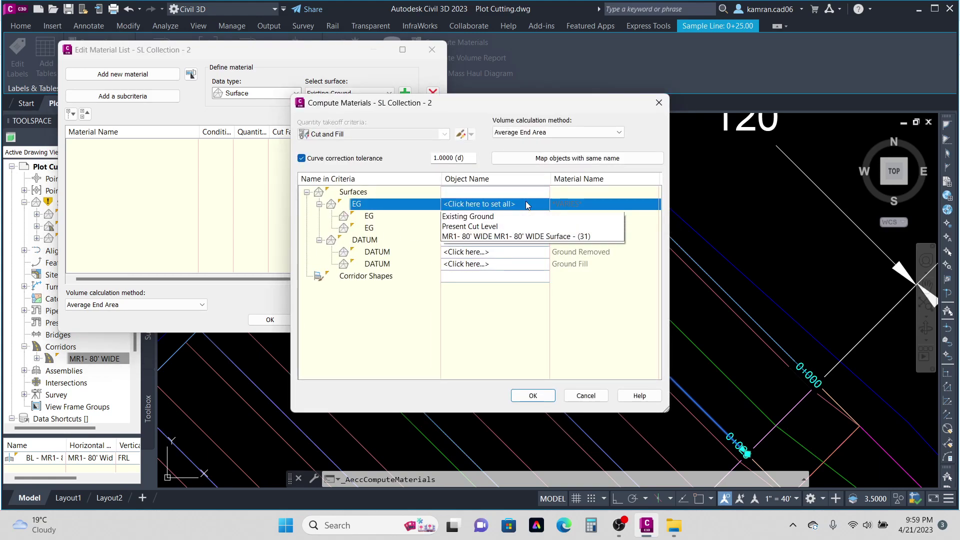
click(518, 218)
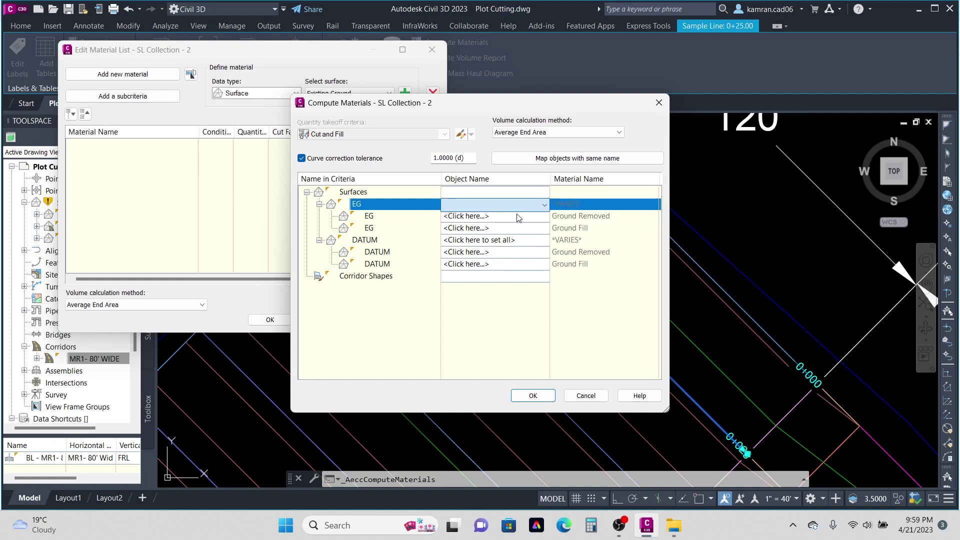
click(529, 240)
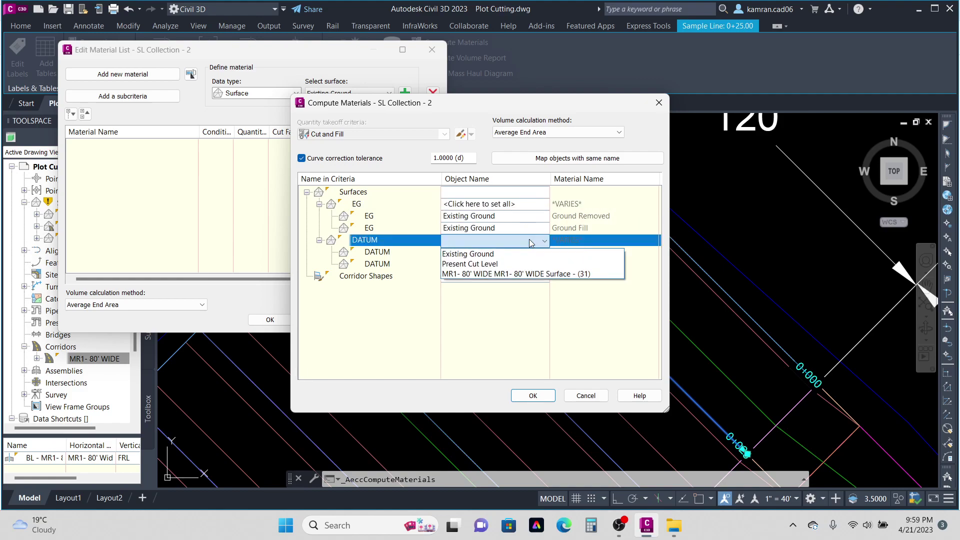
click(516, 274)
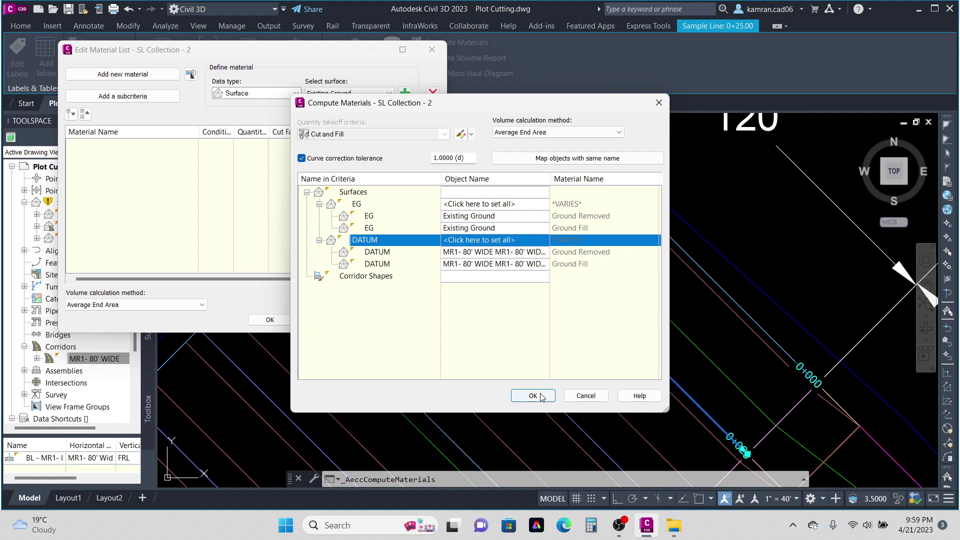
click(542, 397)
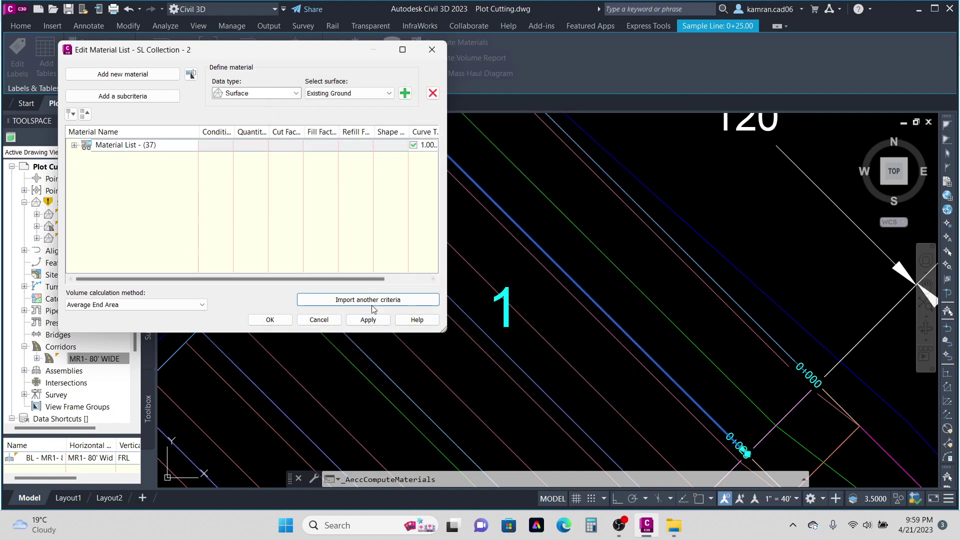
click(273, 320)
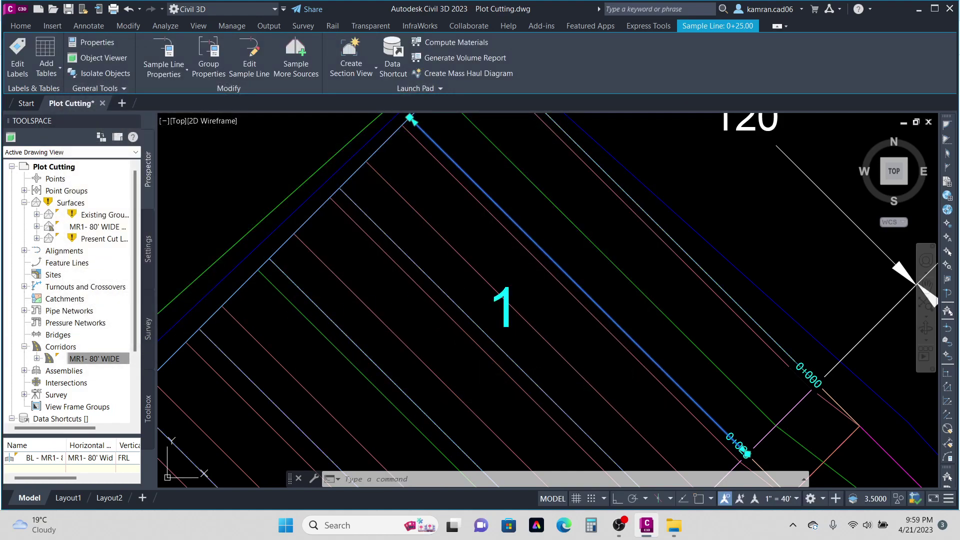
Start creating multiple section views for SL Collection - 2 on MR1- 80' Wide, keeping the default settings up to the data bands.
scroll(451, 272, down, 10)
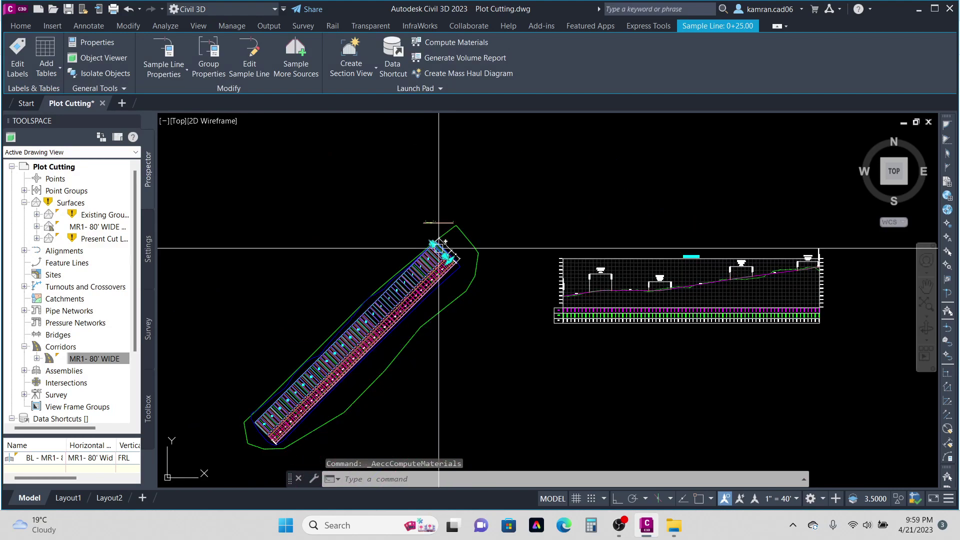
key(Escape)
key(Escape)
click(485, 73)
click(492, 94)
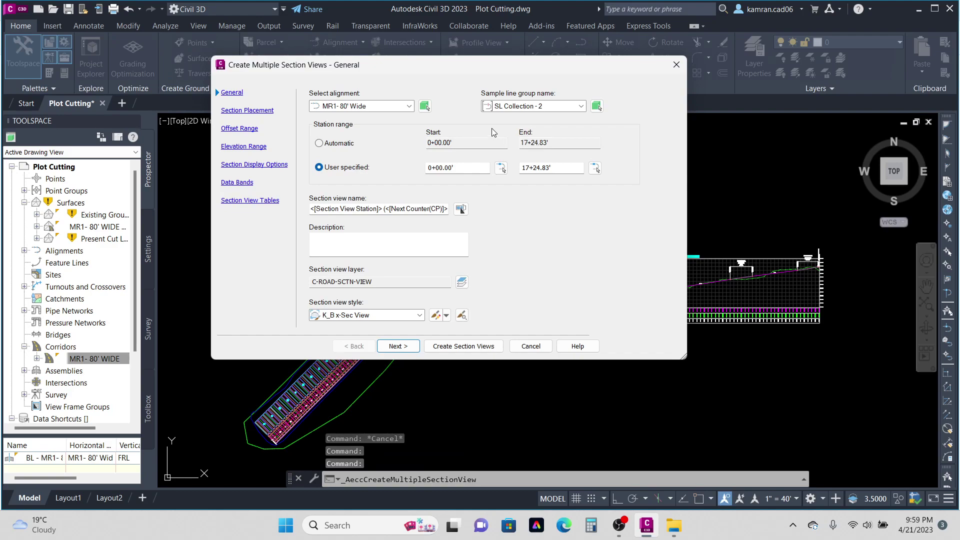
drag(466, 67, 447, 61)
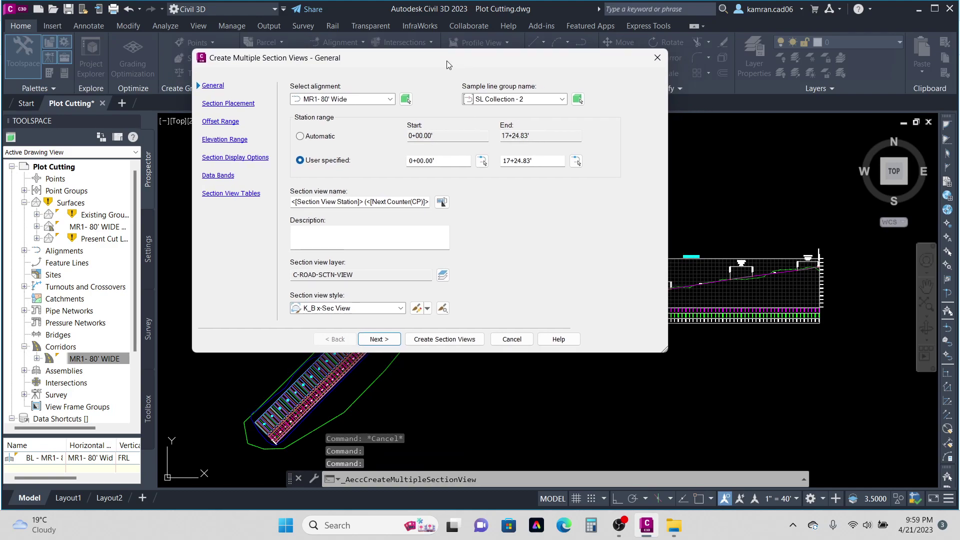
click(379, 339)
click(379, 339)
click(379, 339)
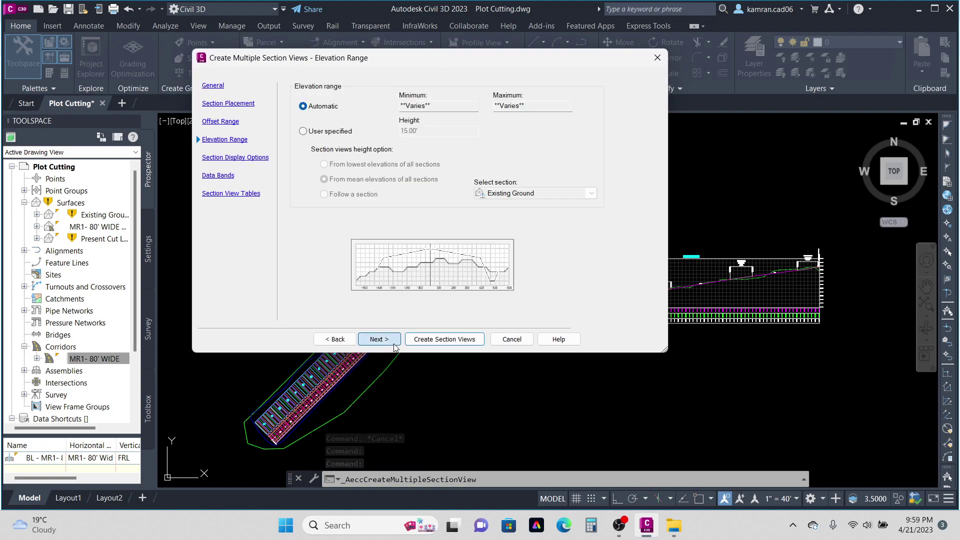
click(394, 344)
click(400, 339)
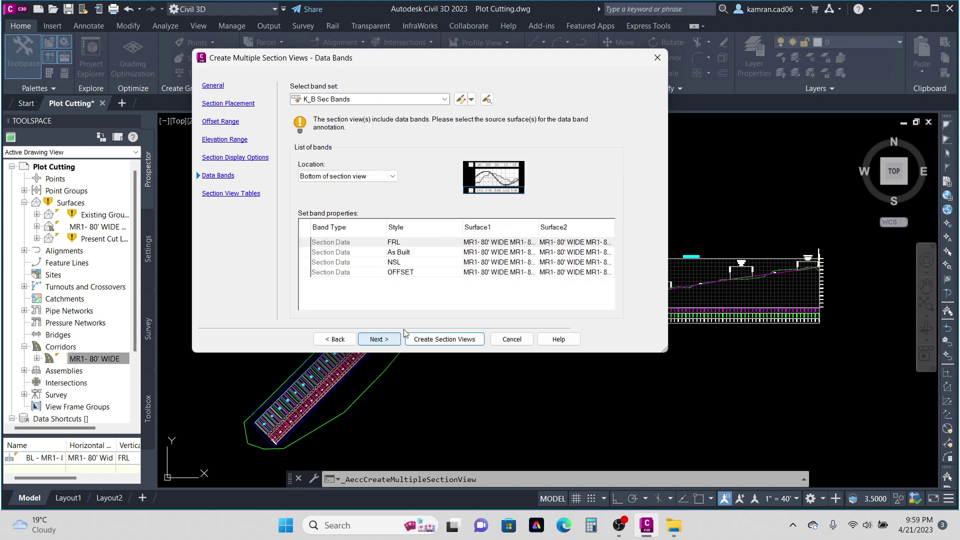
Set both surfaces of the As Built band to Present Cut Level and both surfaces of the NSL band to Existing Ground.
click(490, 253)
click(491, 253)
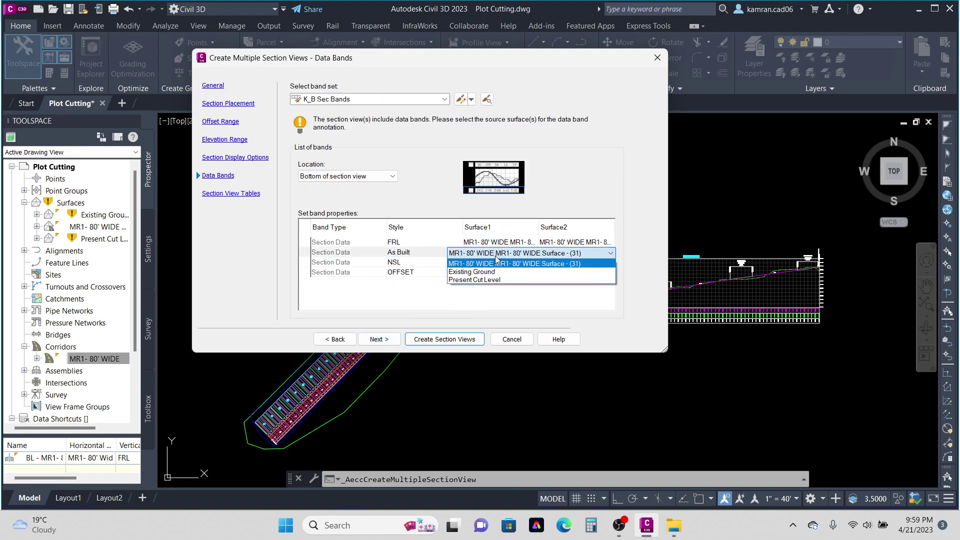
click(489, 279)
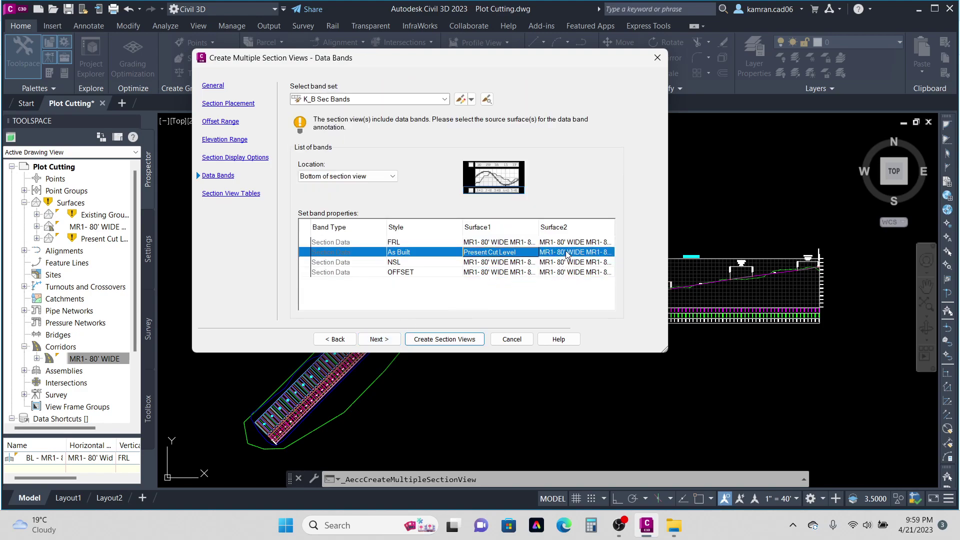
double_click(567, 254)
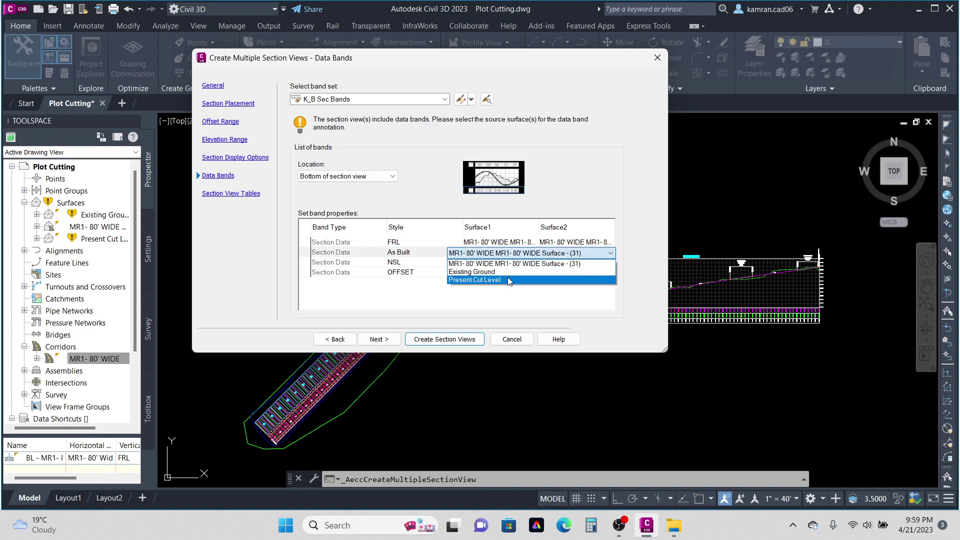
click(509, 281)
double_click(488, 264)
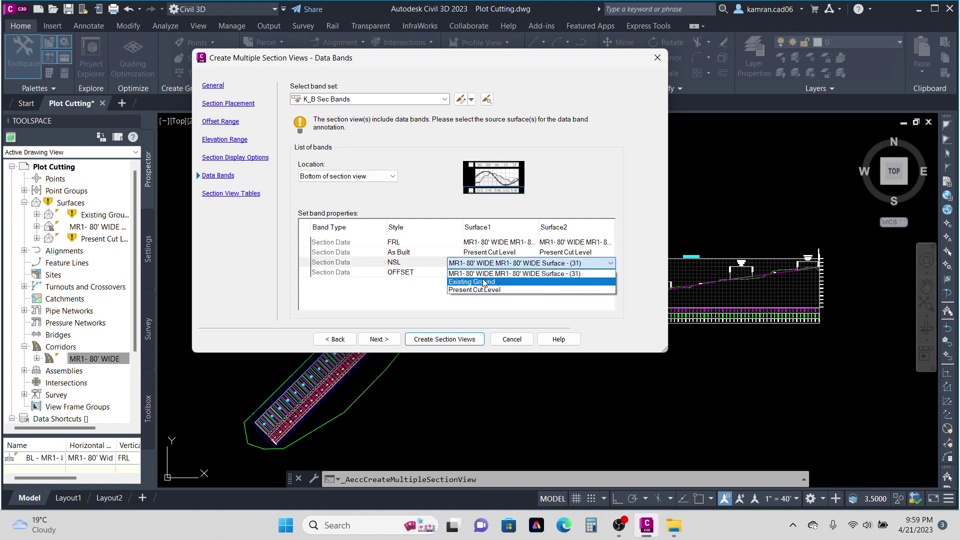
click(493, 281)
double_click(556, 264)
click(512, 282)
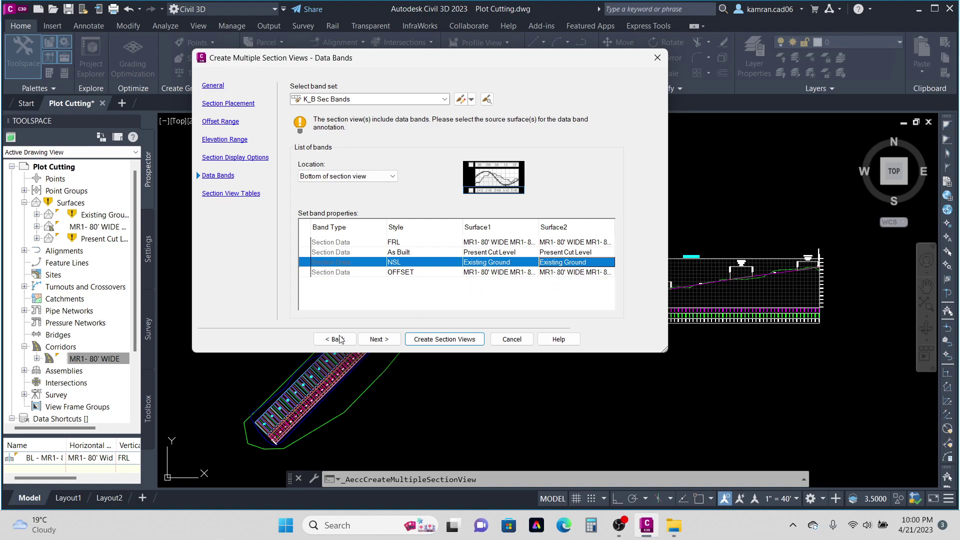
Add a Total Volume table in the K_B Sec-Area Table style to the section views.
click(379, 339)
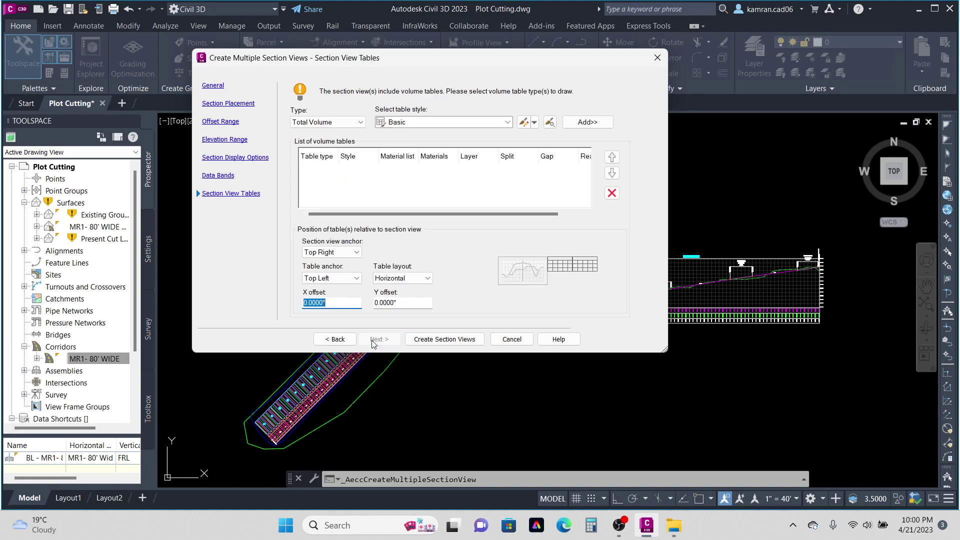
click(443, 124)
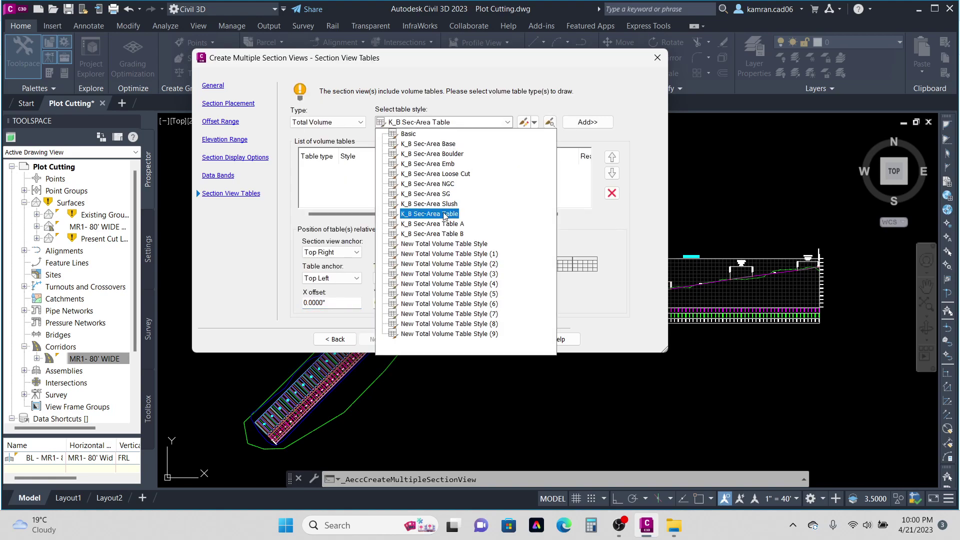
click(444, 214)
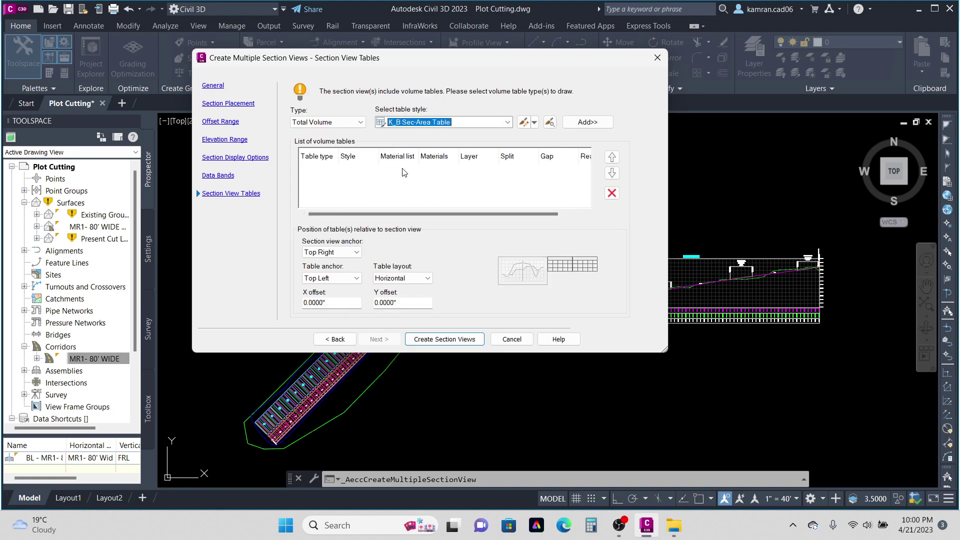
click(589, 122)
Create the section views and place them below the road's profile view.
click(436, 340)
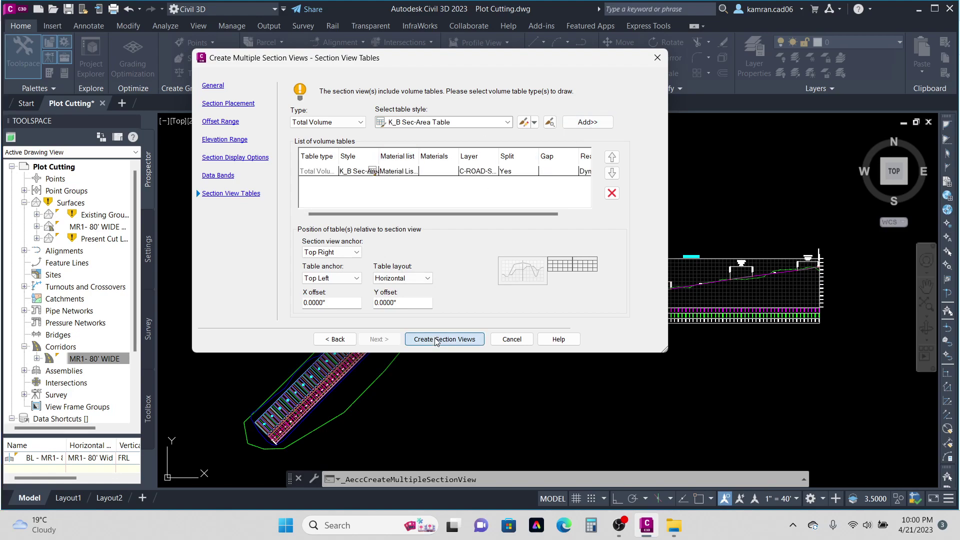
scroll(490, 341, up, 2)
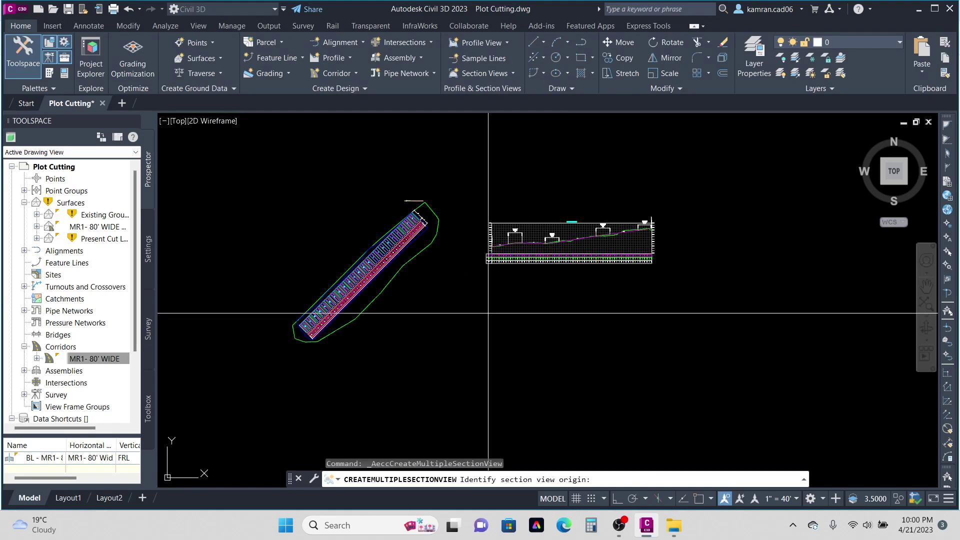
click(490, 341)
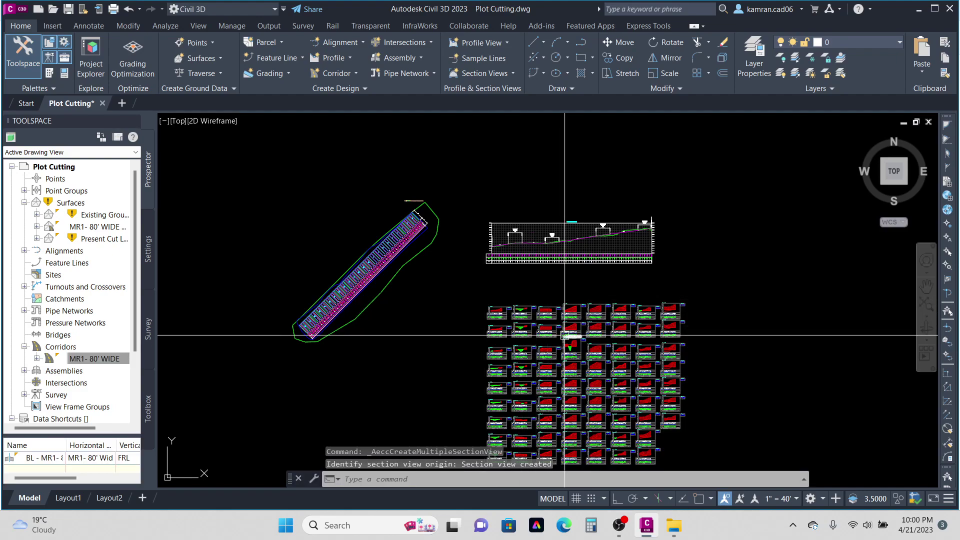
Examine a section view's cut/fill area table and its elevation and offset bands, and compare the plot 1 sample line with the road alignment.
scroll(570, 314, up, 3)
scroll(570, 314, up, 5)
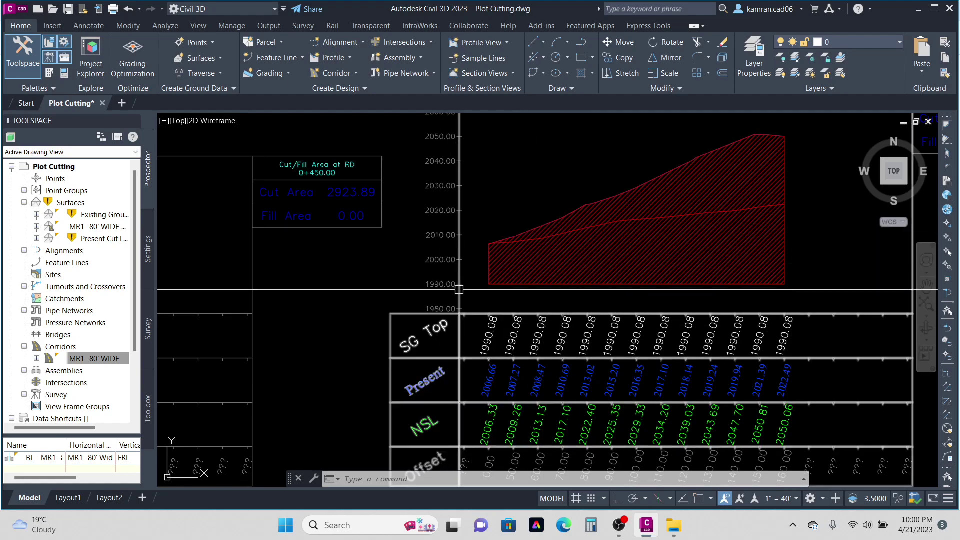
scroll(481, 254, down, 3)
scroll(488, 400, up, 5)
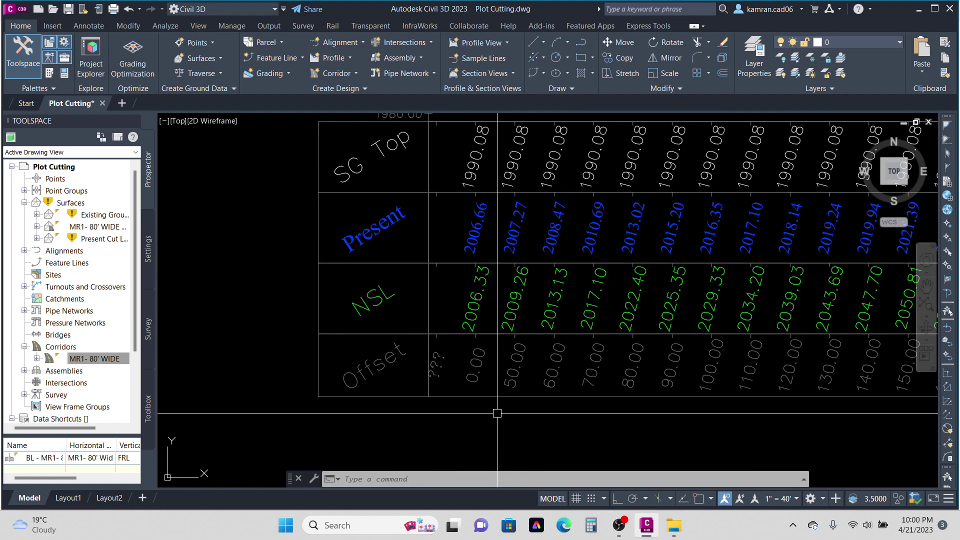
scroll(487, 400, down, 2)
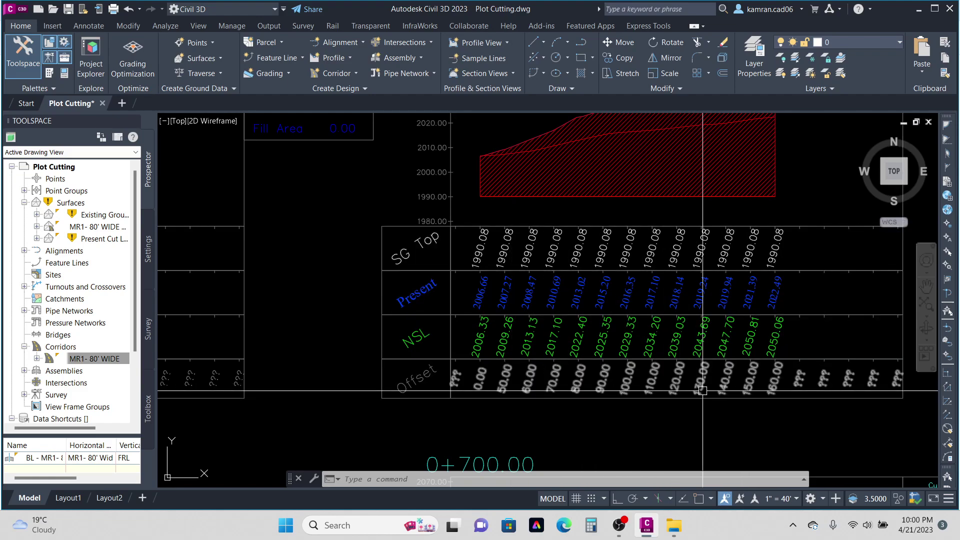
scroll(702, 391, down, 10)
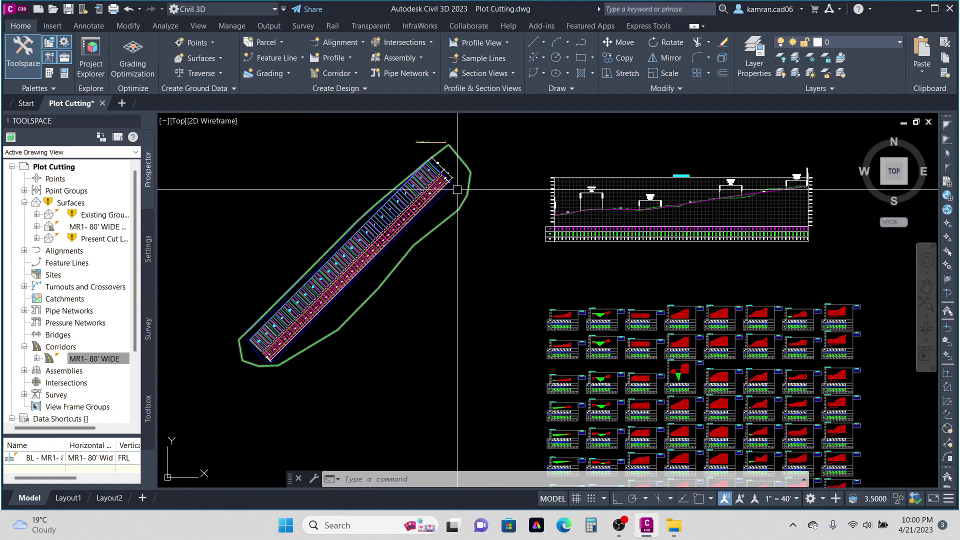
scroll(435, 168, up, 8)
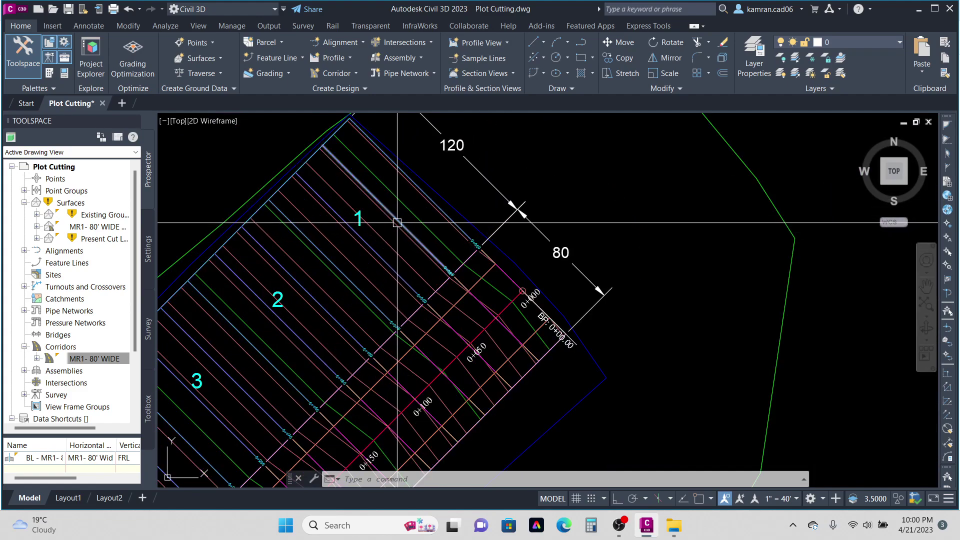
click(504, 308)
key(Escape)
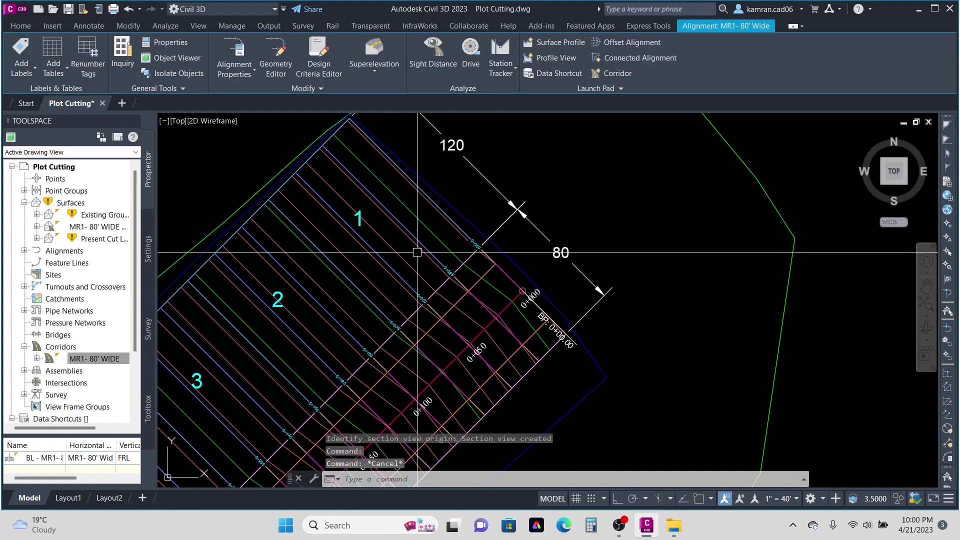
click(412, 236)
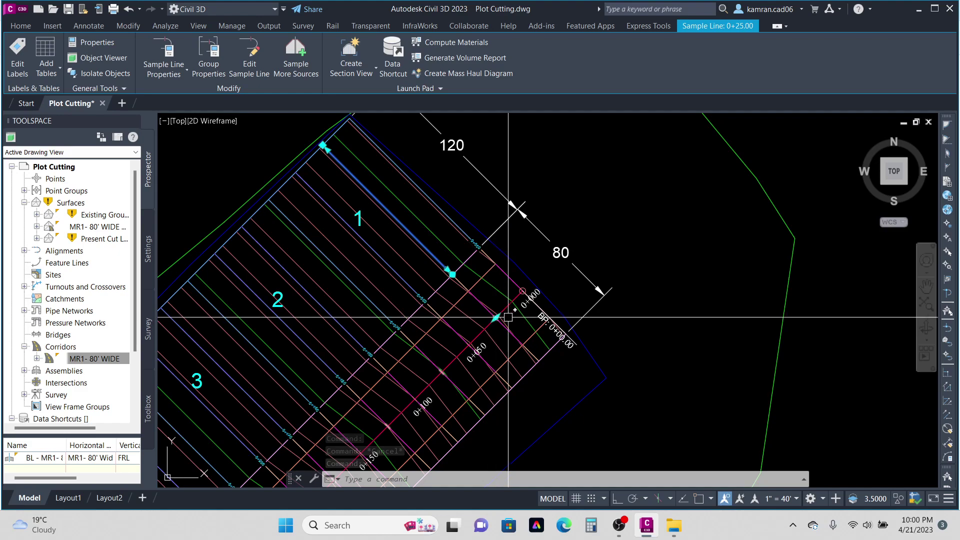
scroll(510, 290, down, 3)
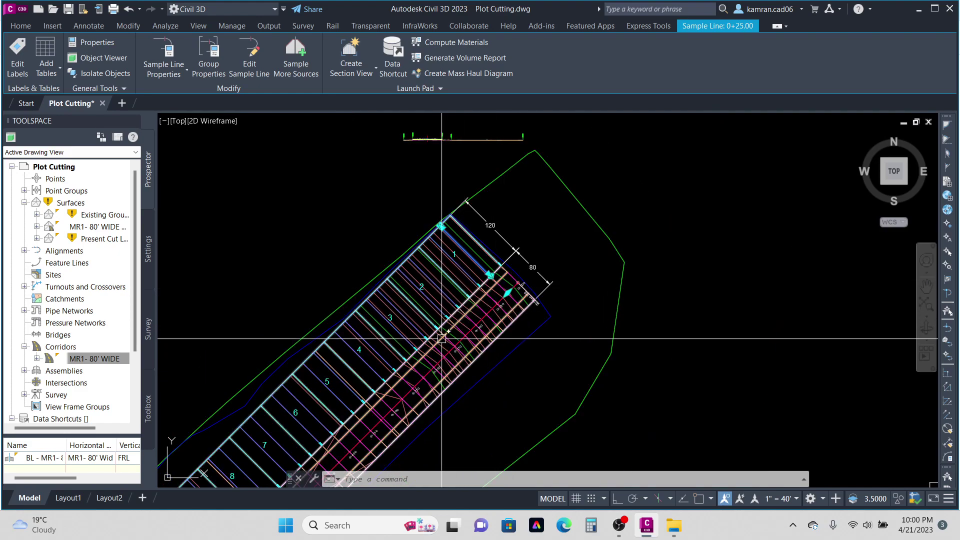
Examine the sample lines of plots 1 to 3 and their stationing against the road alignment.
scroll(481, 278, up, 2)
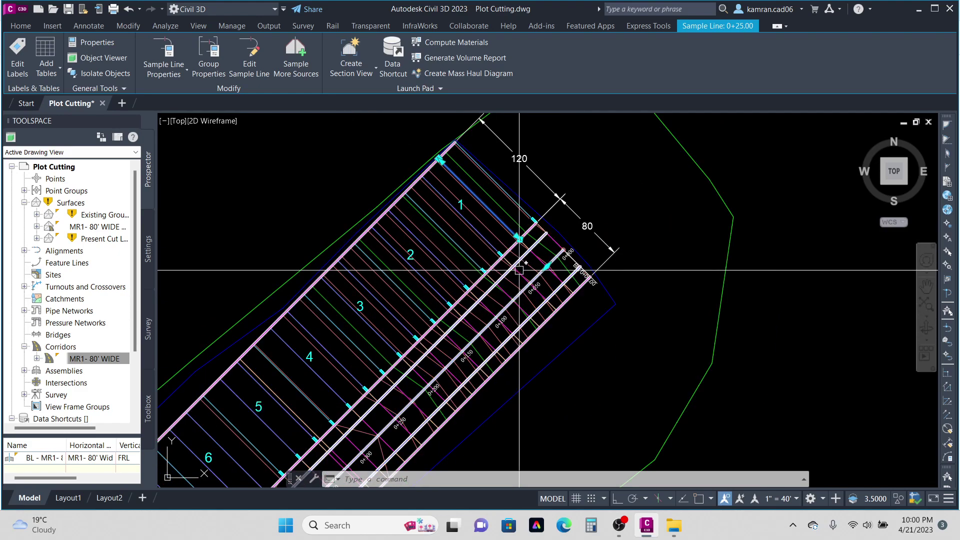
key(Escape)
key(Escape)
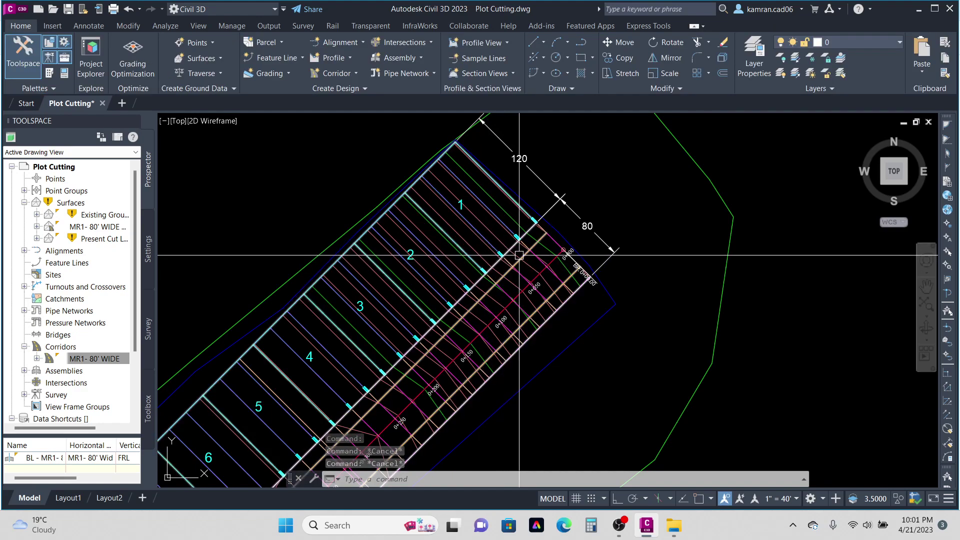
scroll(504, 262, up, 4)
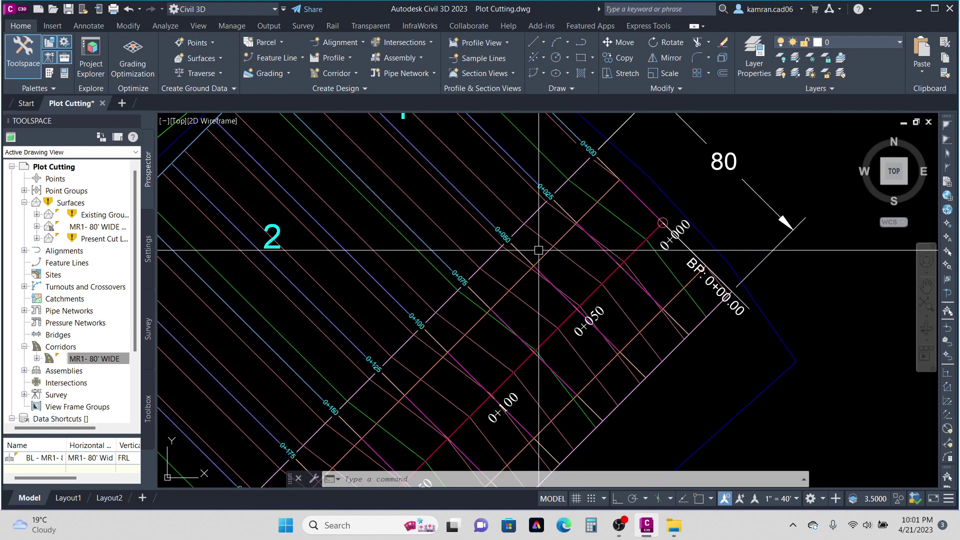
scroll(504, 242, down, 8)
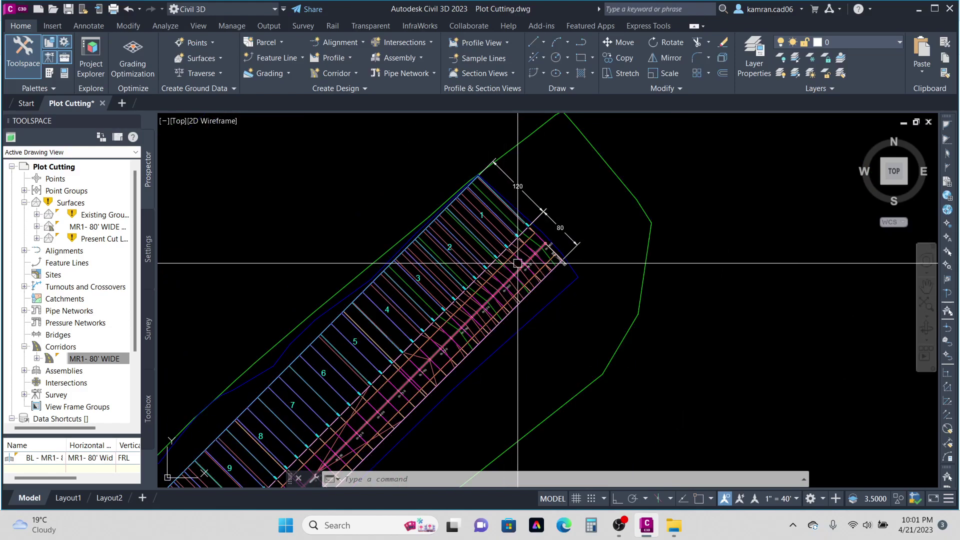
scroll(583, 250, down, 5)
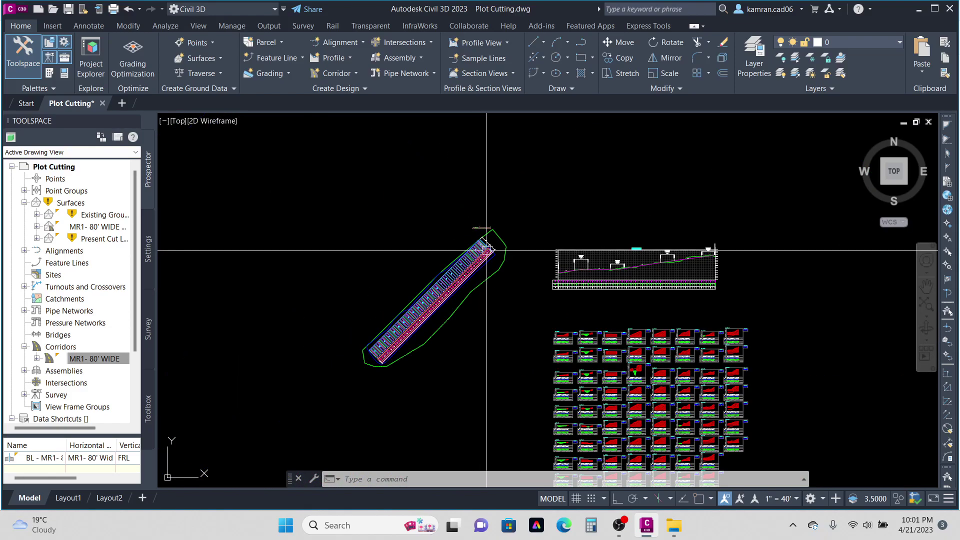
Send the cut material hatch in the 0+900 section view to the back of the display order.
scroll(600, 275, up, 8)
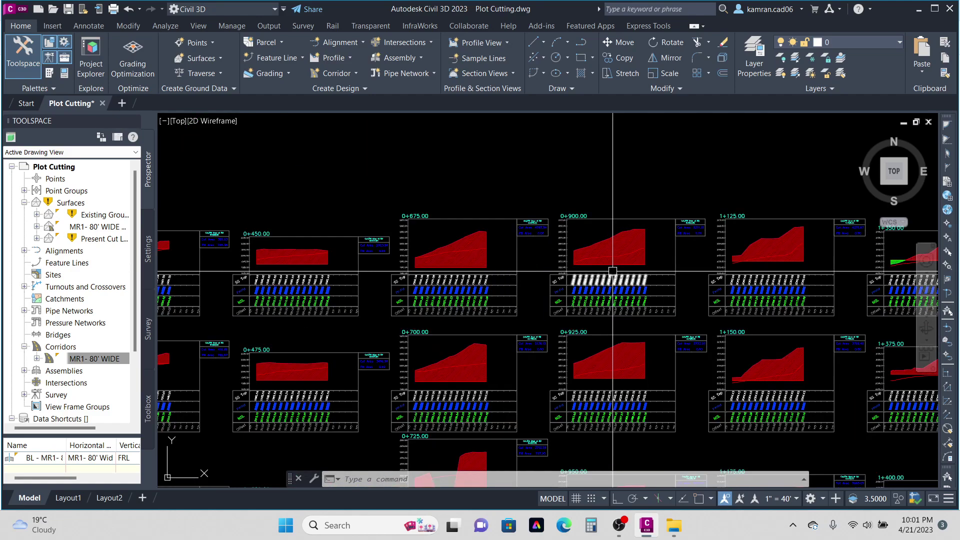
scroll(618, 270, up, 8)
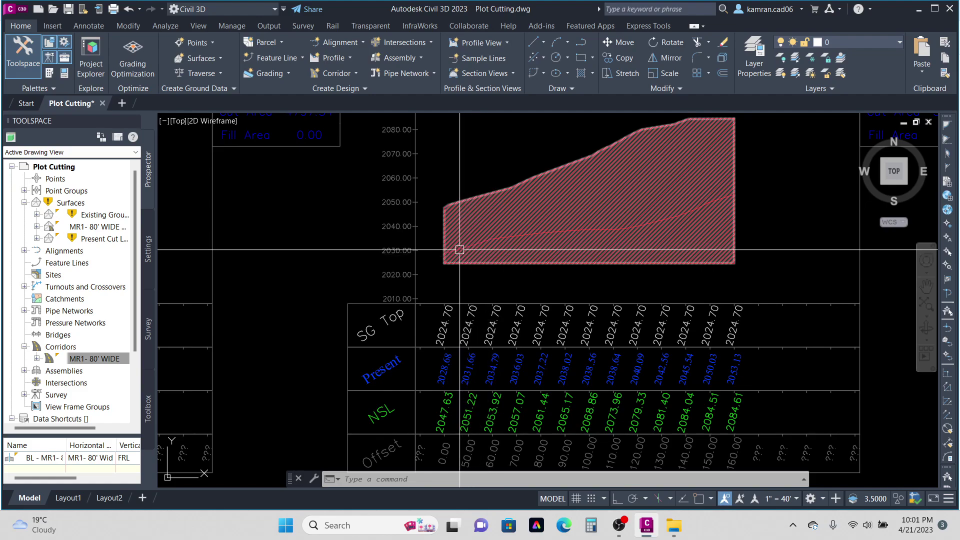
click(493, 199)
right_click(468, 163)
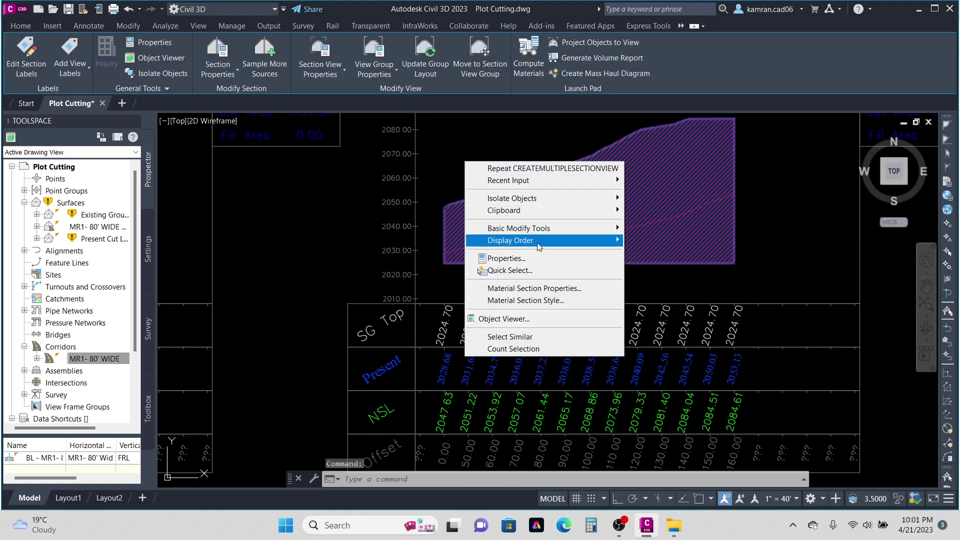
mouse_move(554, 244)
click(655, 256)
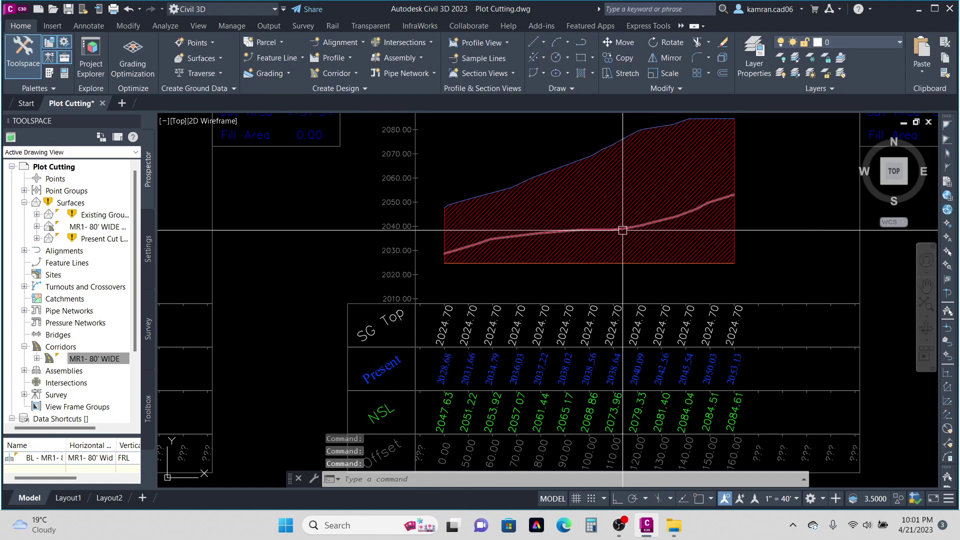
Inspect the Present Cut Level line, the material hatch and the section view frame at 0+900.
mouse_move(623, 230)
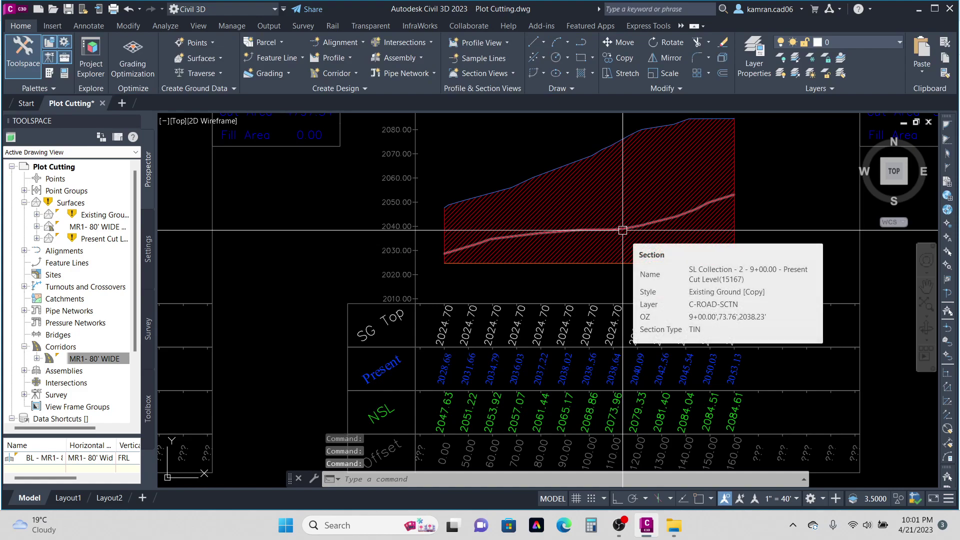
mouse_move(558, 261)
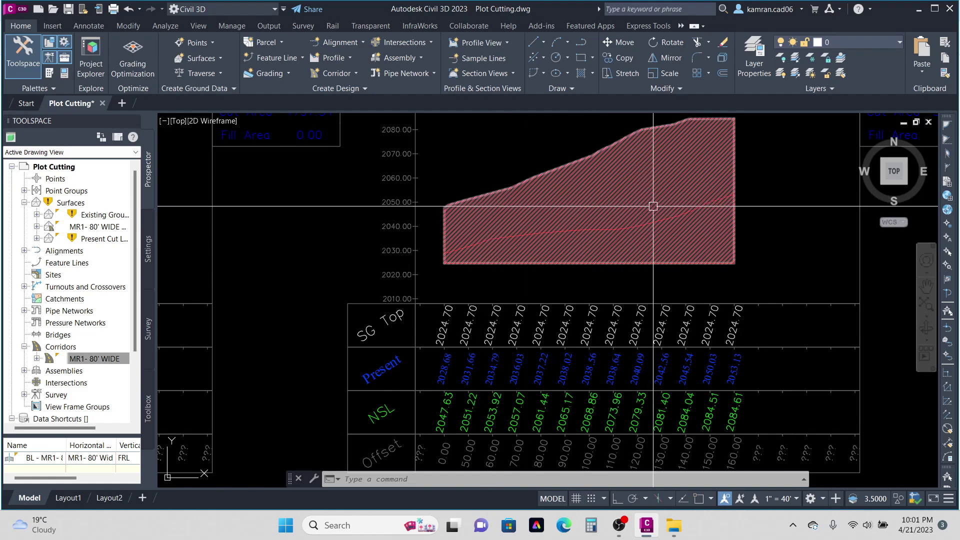
scroll(674, 214, down, 5)
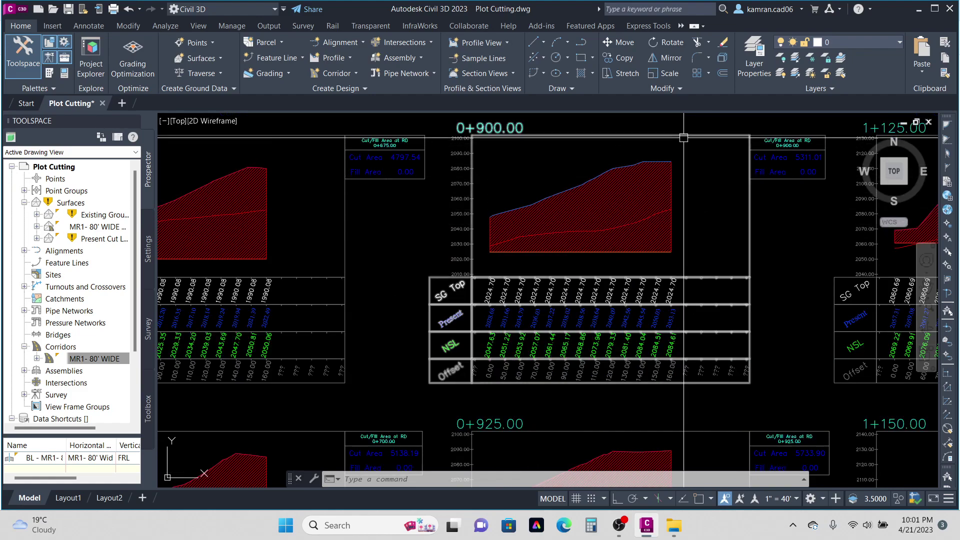
click(683, 138)
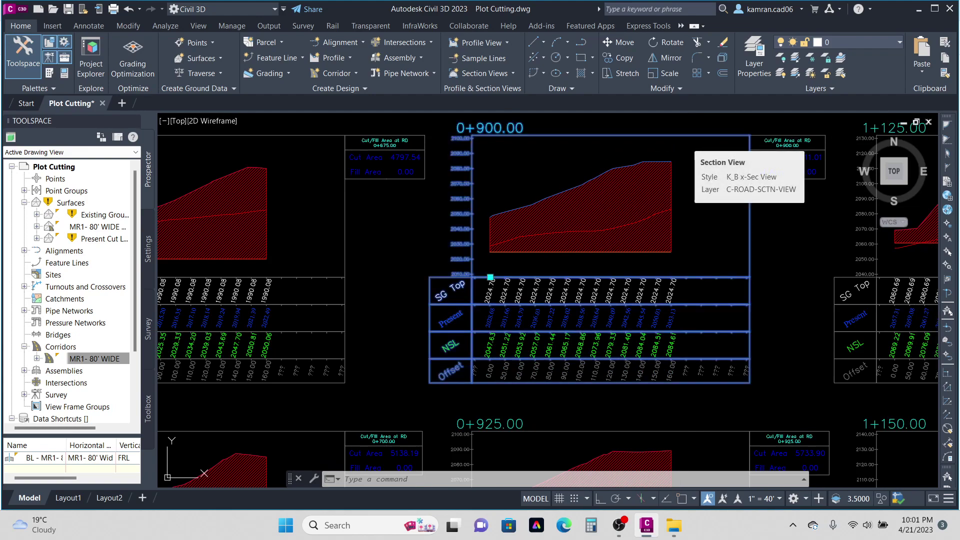
key(Escape)
key(Escape)
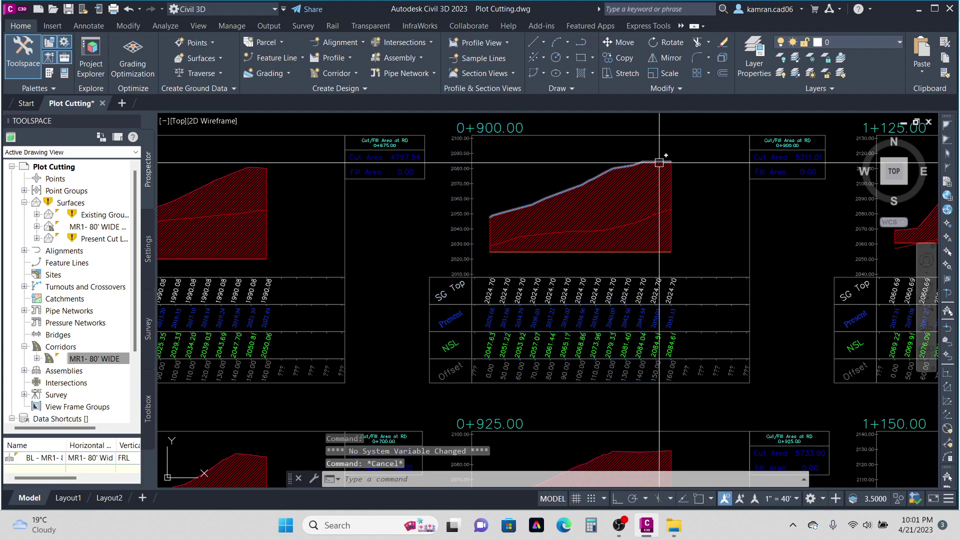
Open the material list of sample line group SL Collection - 2 on alignment MR1- 80' Wide and expand its materials.
click(592, 192)
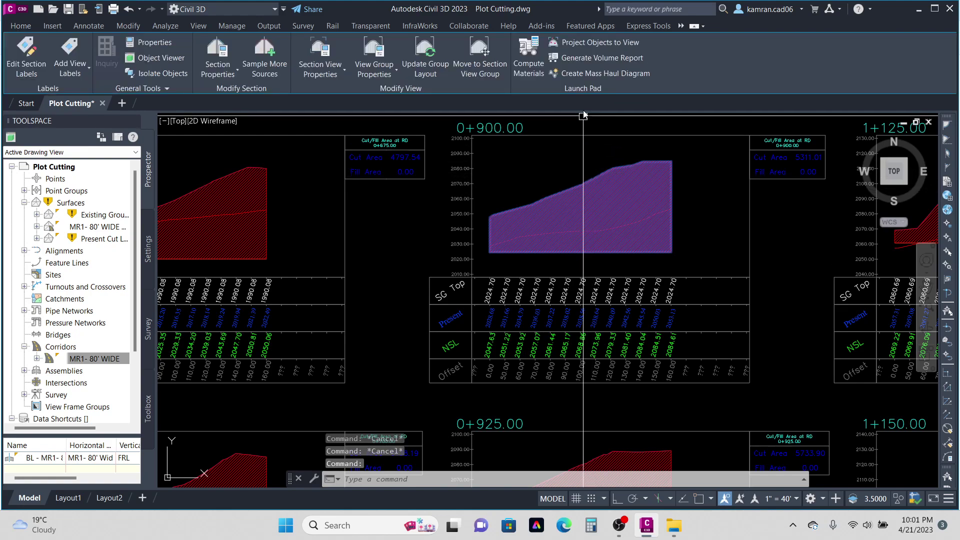
click(527, 70)
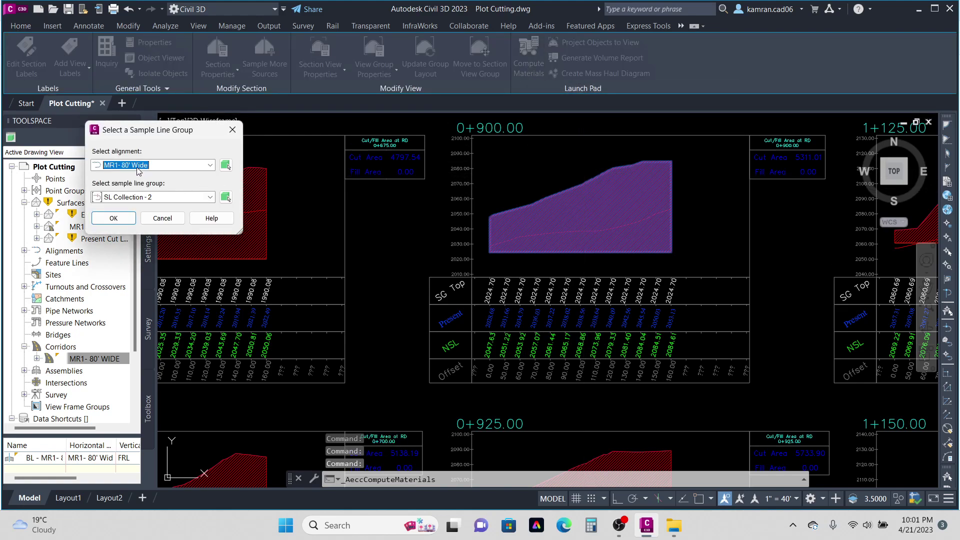
click(114, 219)
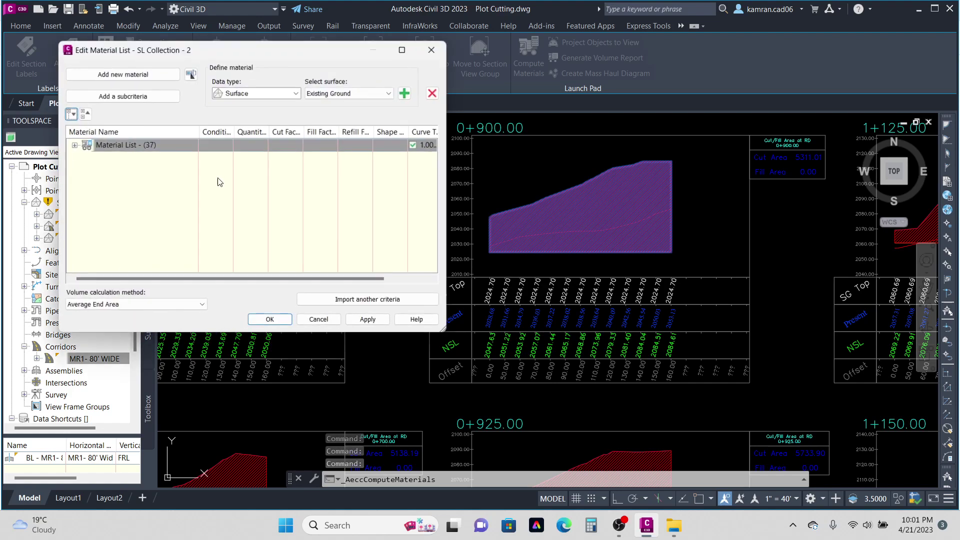
click(74, 145)
click(86, 169)
click(86, 157)
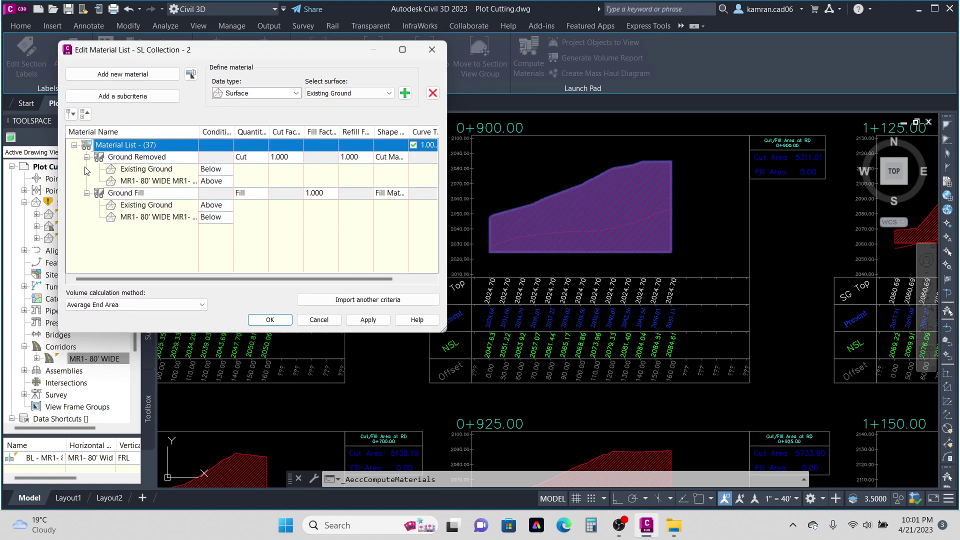
Add the Present Cut Level surface to the Ground Removed material with the condition Above.
click(153, 158)
click(369, 94)
click(364, 112)
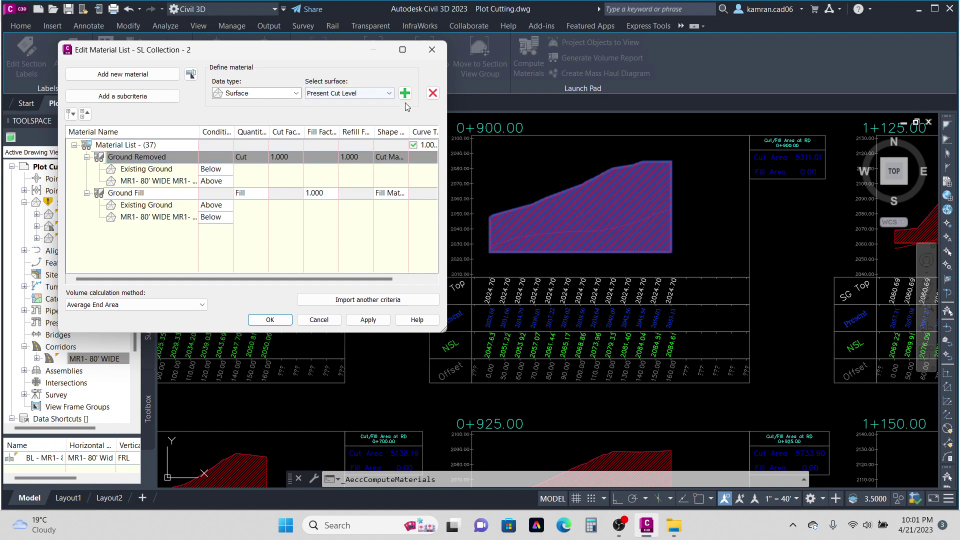
click(405, 93)
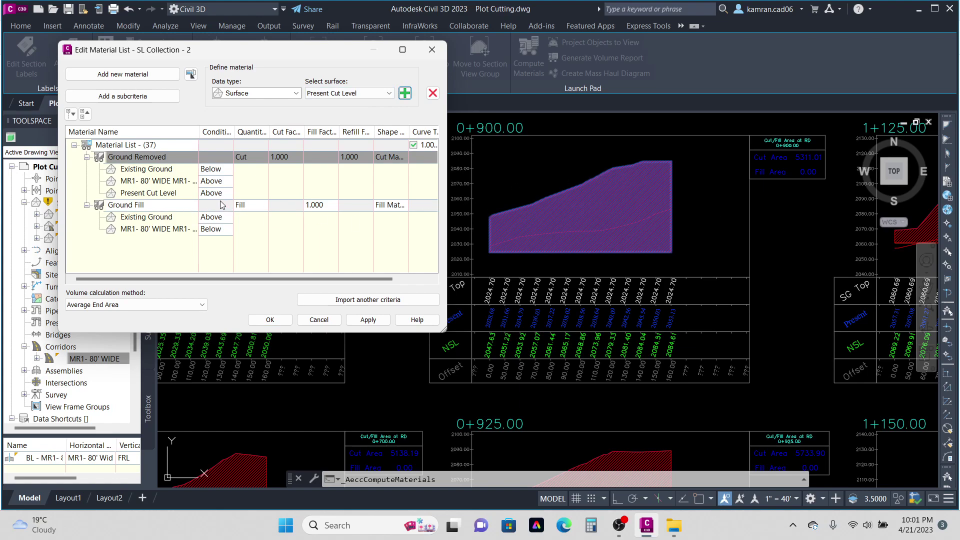
click(149, 183)
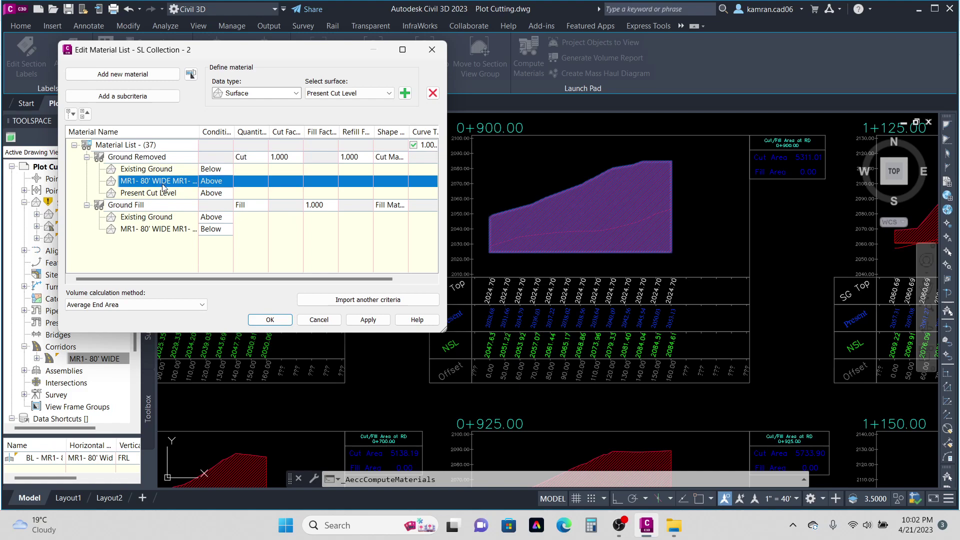
click(161, 194)
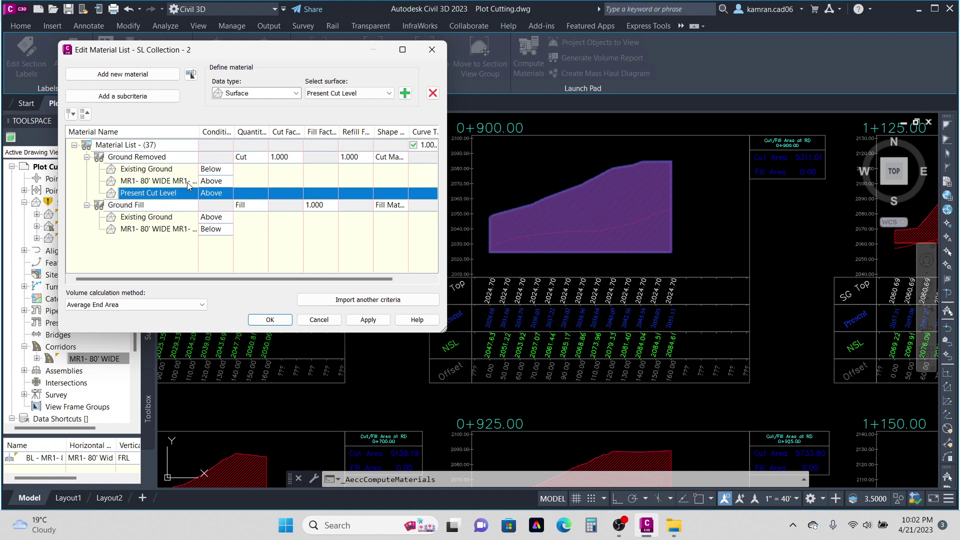
Add the Present Cut Level surface to the Ground Fill material with the condition Below, and recompute the materials.
click(148, 206)
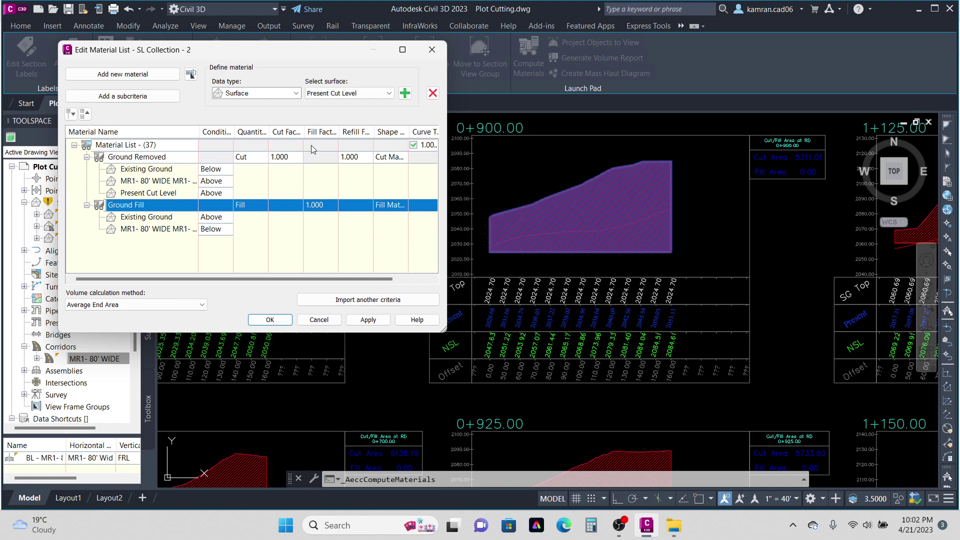
click(405, 93)
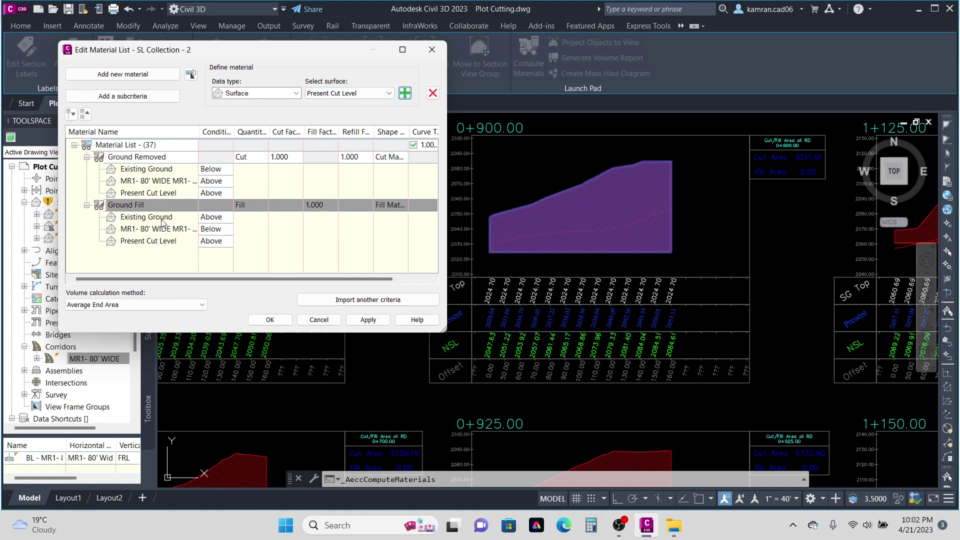
click(206, 219)
click(225, 231)
click(152, 232)
click(148, 242)
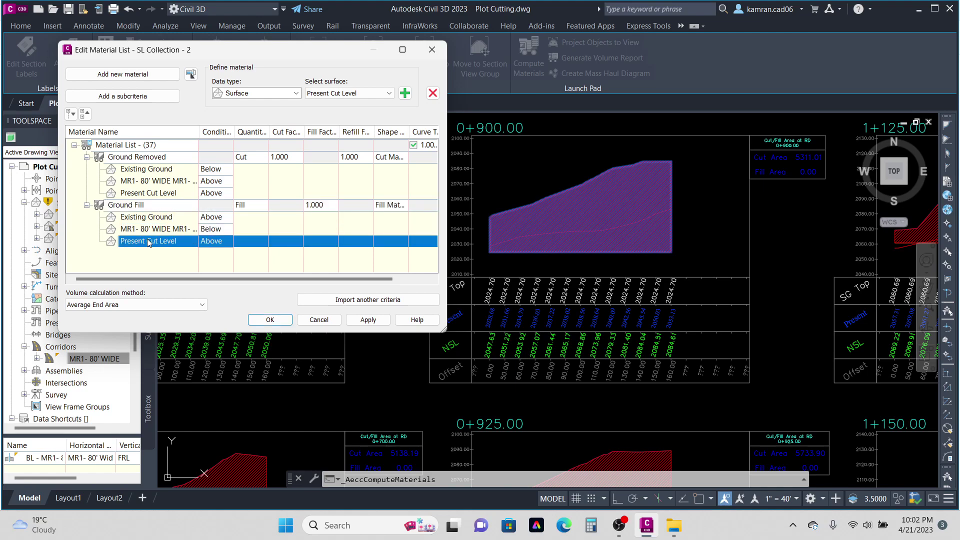
click(215, 240)
click(215, 266)
click(270, 320)
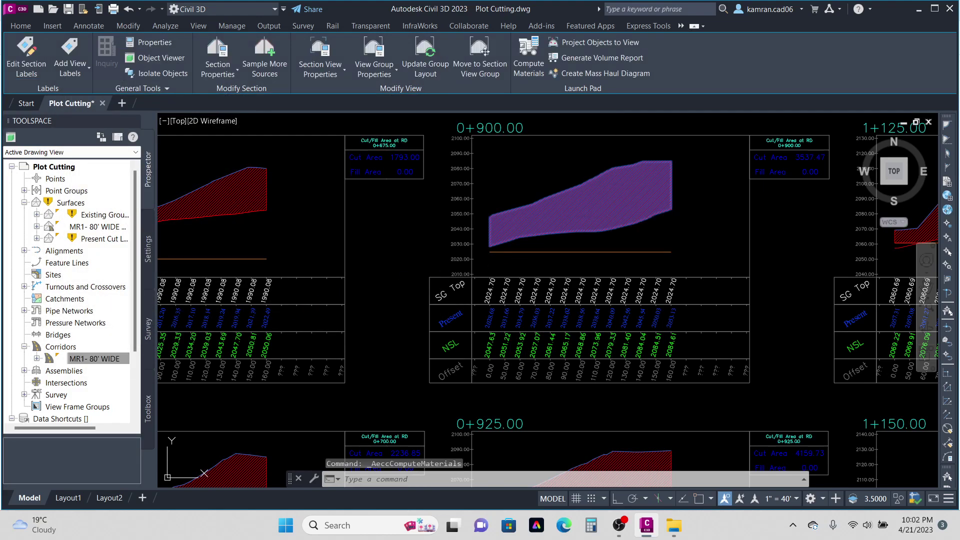
Review the recomputed cut and fill hatches and area tables across the section views, and return to the plot plan.
scroll(600, 225, up, 2)
key(Escape)
scroll(621, 227, down, 2)
key(Escape)
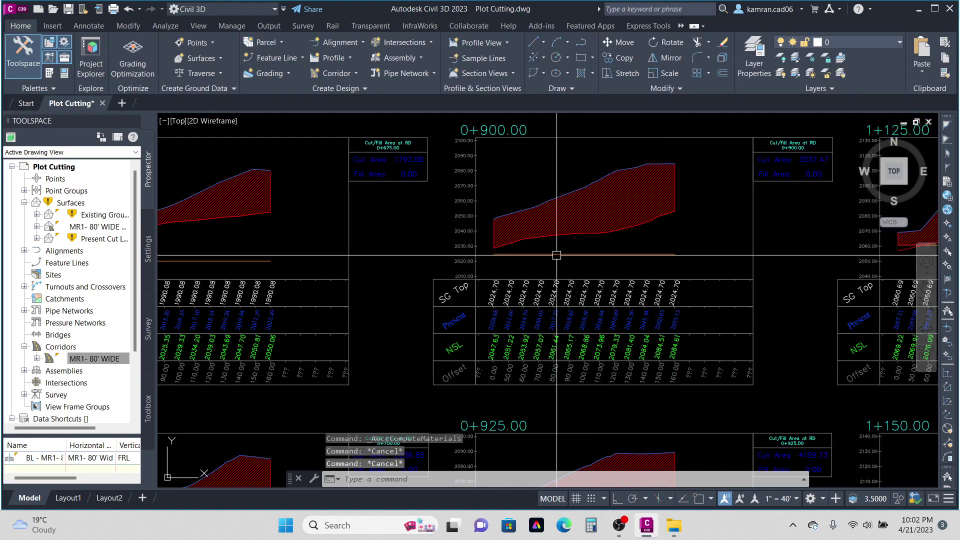
scroll(477, 216, down, 4)
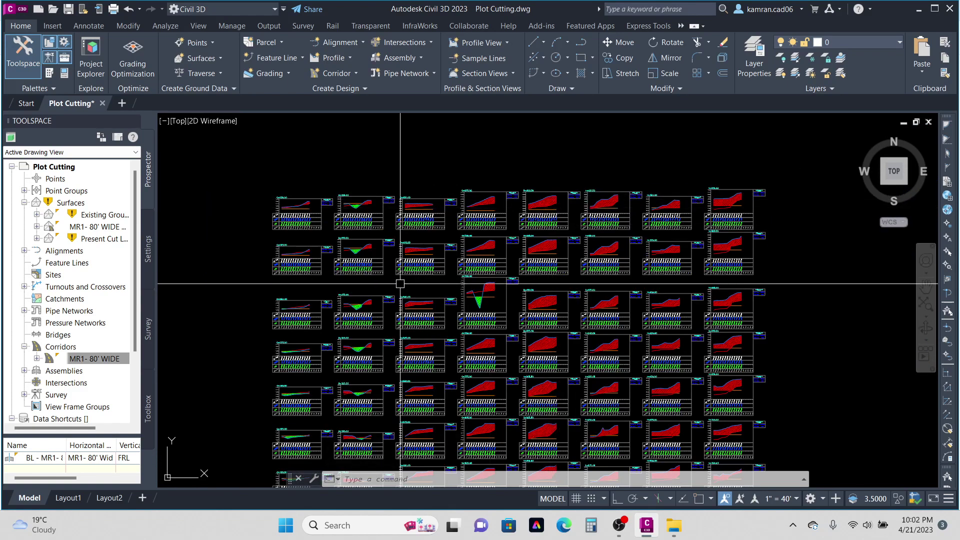
scroll(357, 260, up, 5)
scroll(601, 323, down, 5)
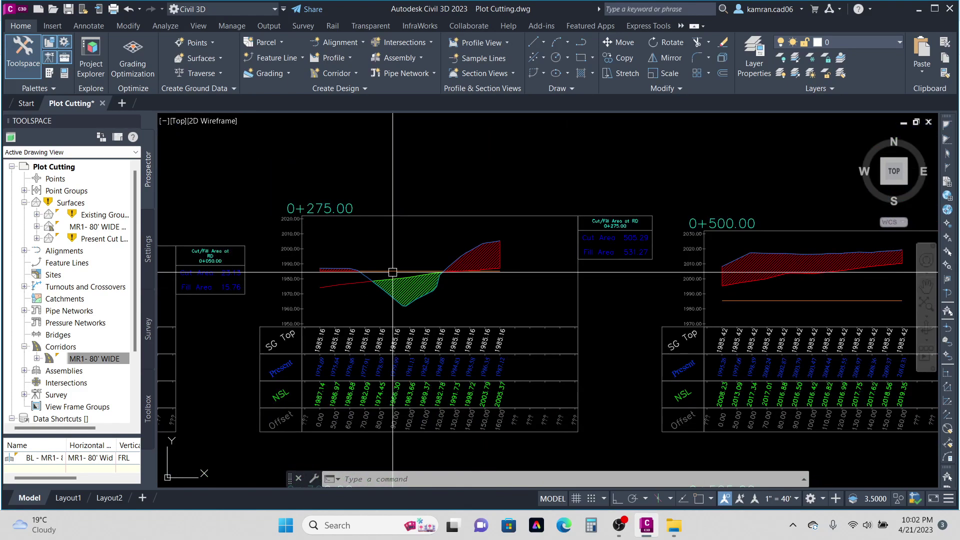
scroll(601, 323, up, 3)
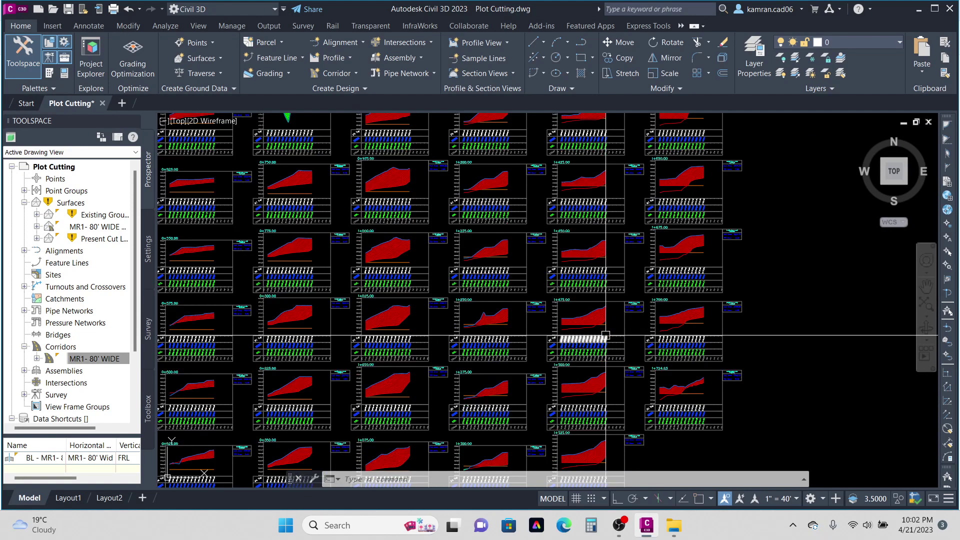
scroll(532, 169, down, 3)
scroll(532, 170, up, 5)
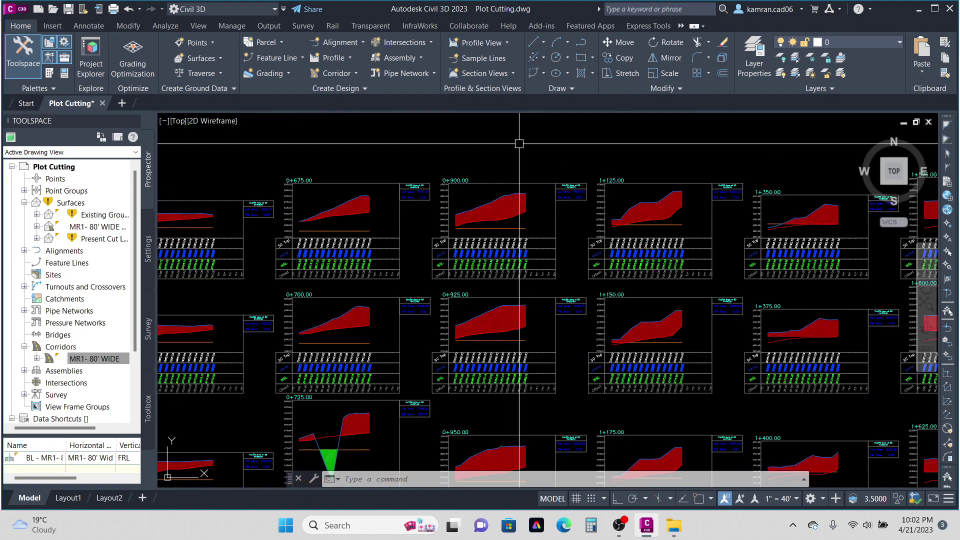
scroll(607, 164, up, 3)
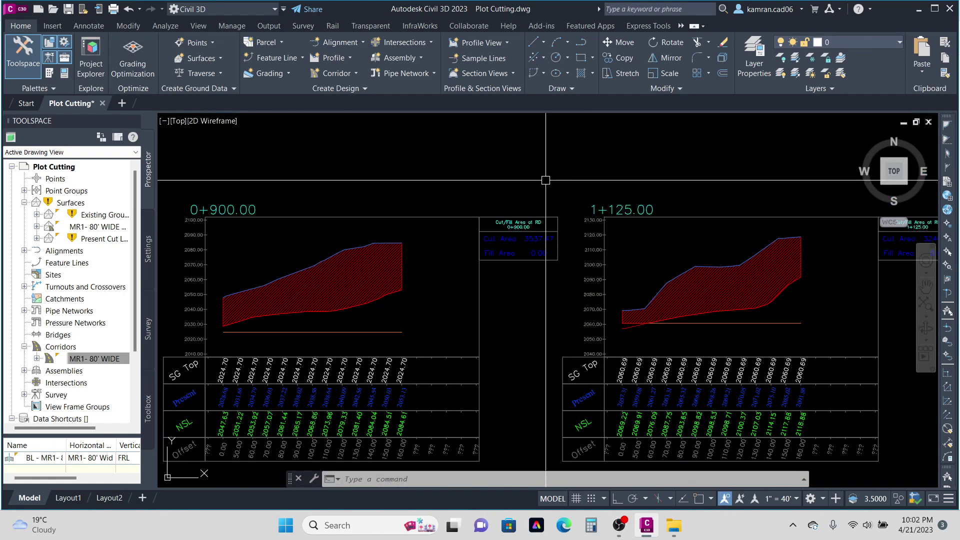
scroll(545, 180, down, 6)
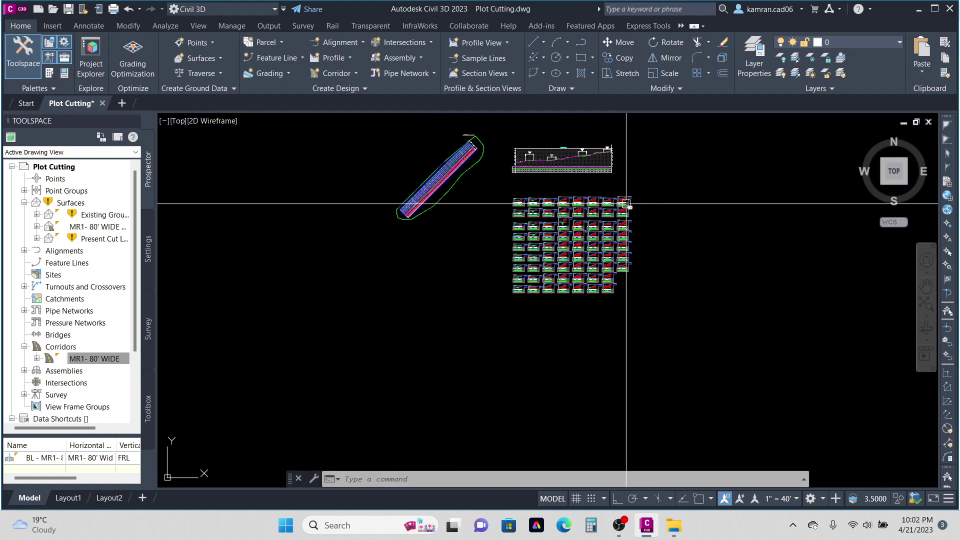
scroll(450, 190, up, 6)
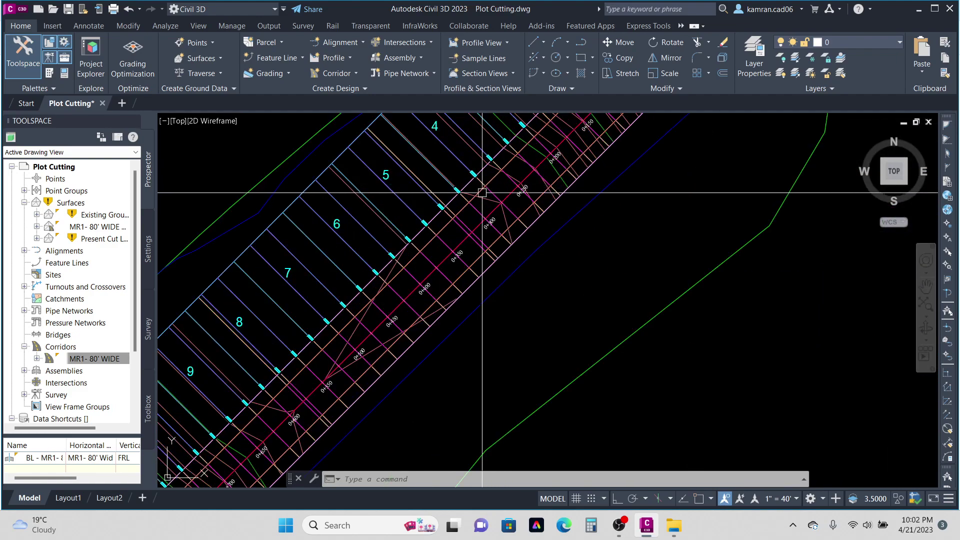